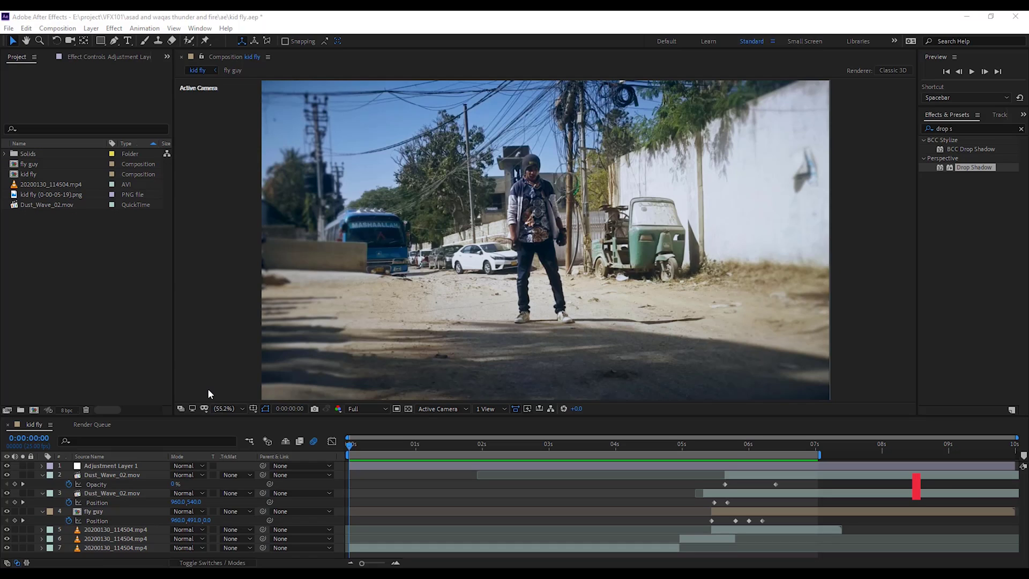
# Step: Play back the finished Superman flying shot from the start
pyautogui.click(208, 394)
pyautogui.press('space')
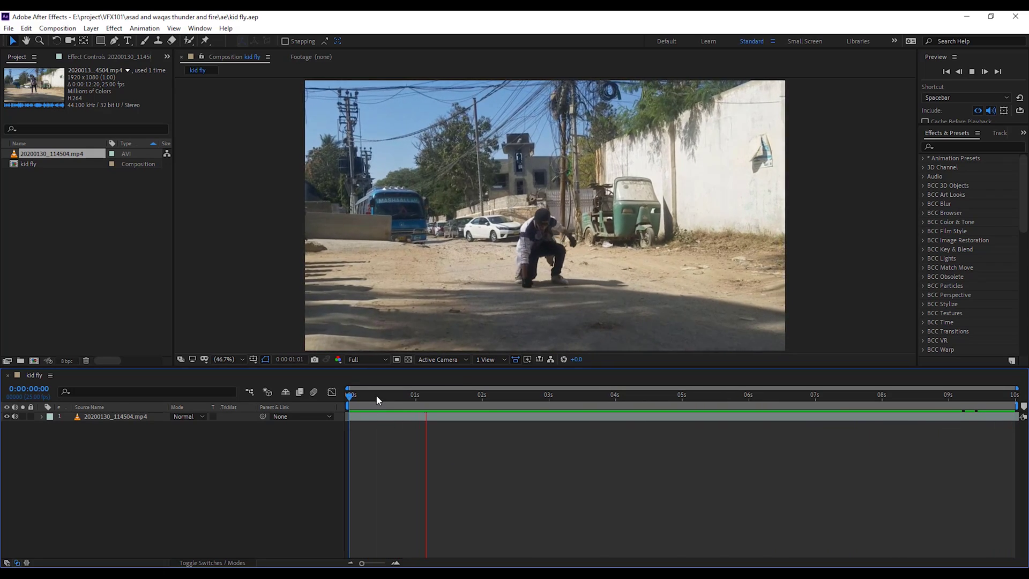
# Step: Split the clip at the jump frame and slide the later part earlier
pyautogui.moveTo(376, 394); pyautogui.dragTo(736, 429)
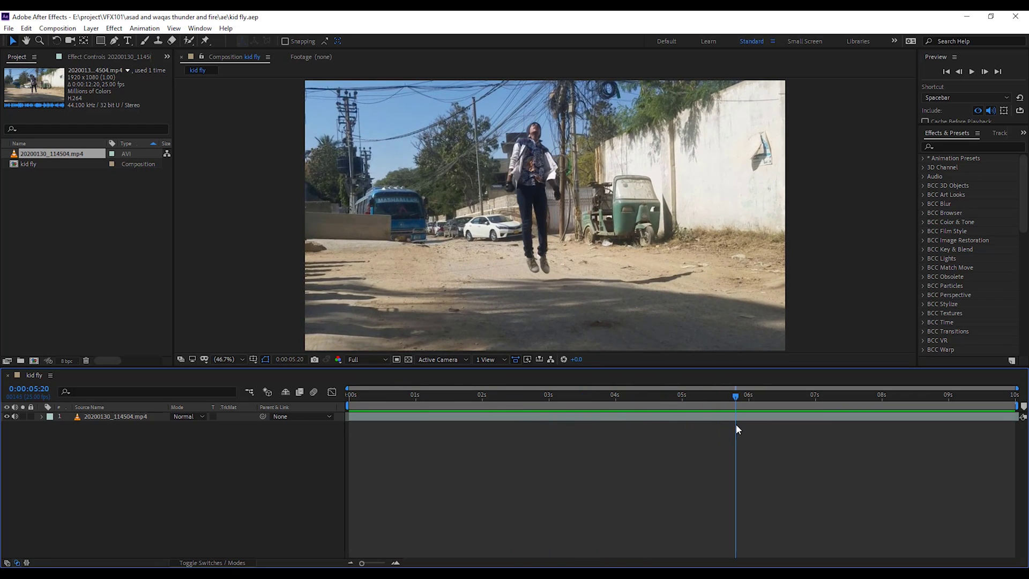
pyautogui.hotkey('ctrl', 'shift', 'd')
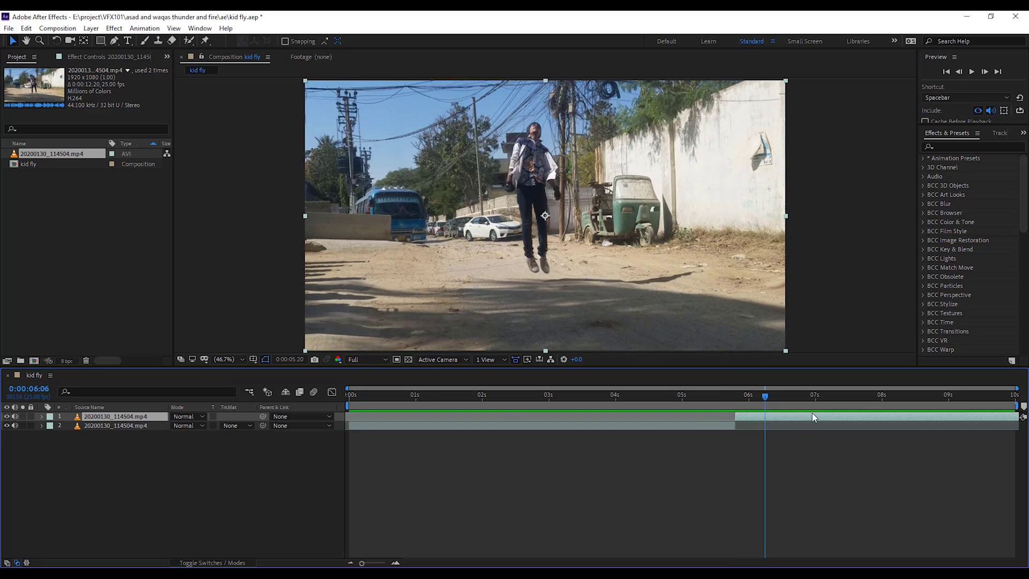
pyautogui.moveTo(811, 412); pyautogui.dragTo(632, 412)
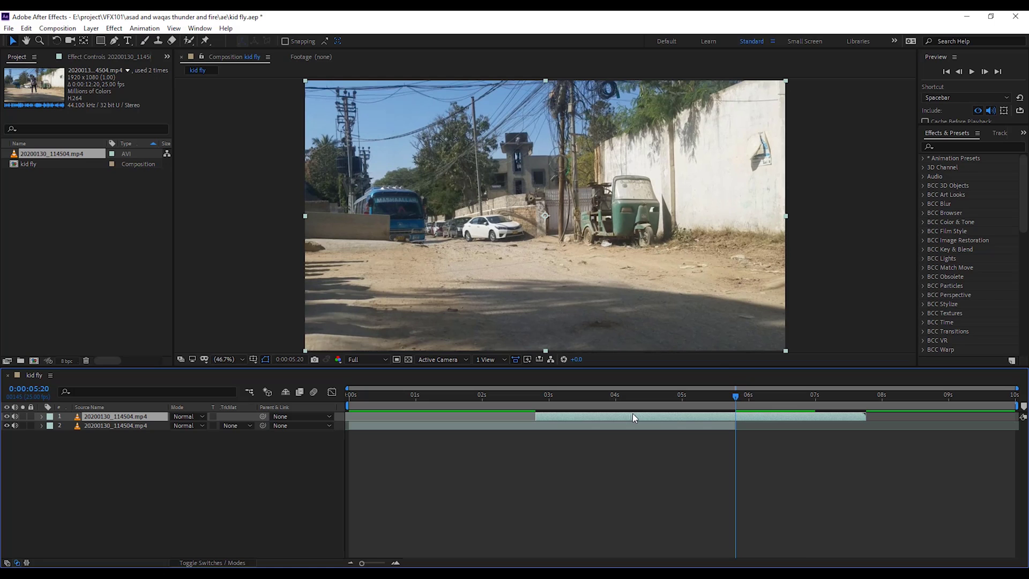
# Step: Split again at 0:00:05:20, delete the middle piece, and scrub to check the joined jump
pyautogui.hotkey('ctrl', 'shift', 'd')
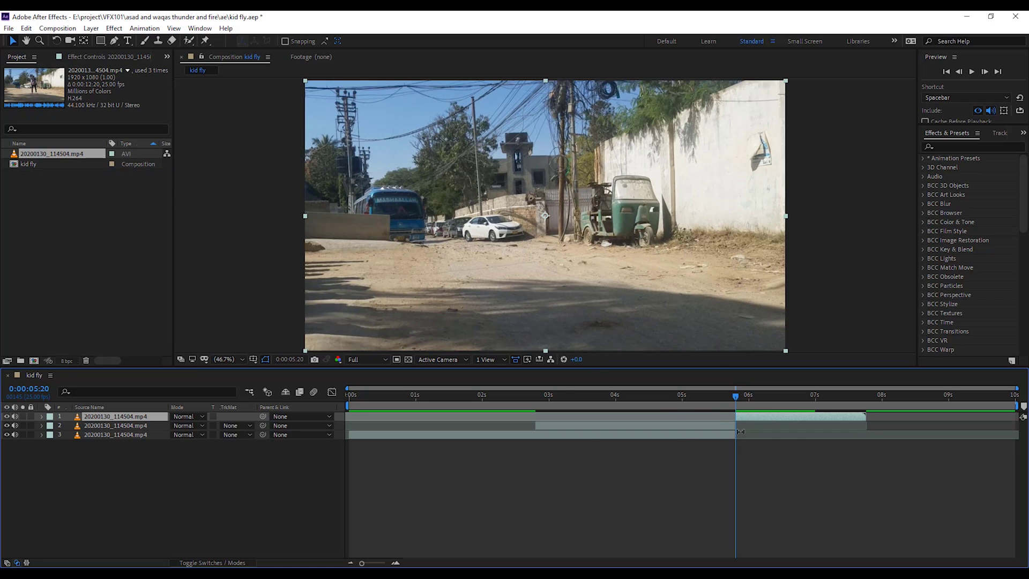
pyautogui.click(740, 426)
pyautogui.press('Delete')
pyautogui.moveTo(641, 395); pyautogui.dragTo(772, 404)
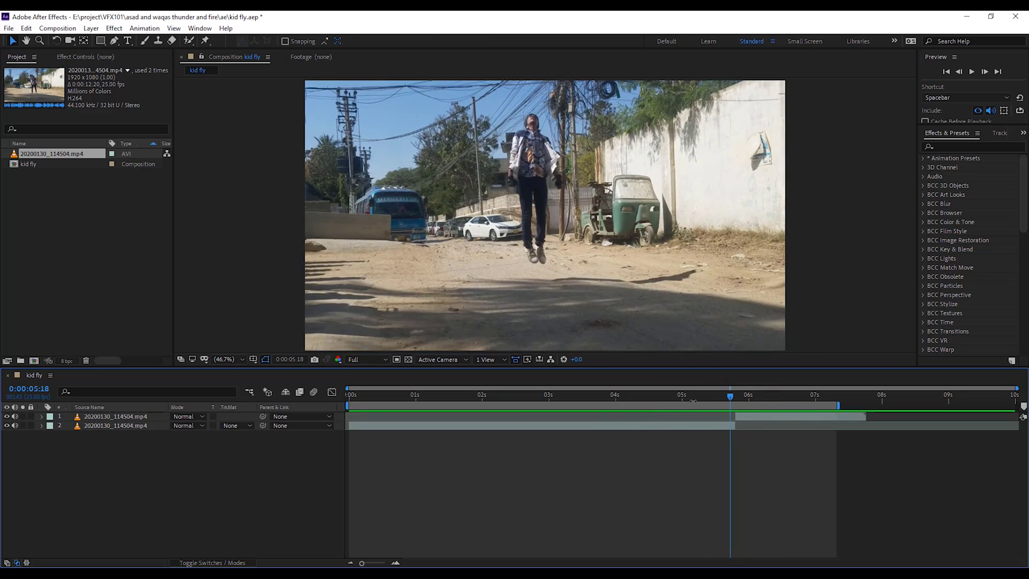
pyautogui.moveTo(693, 401)
pyautogui.mouseDown()
pyautogui.moveTo(657, 401)
pyautogui.moveTo(680, 400)
pyautogui.mouseUp()
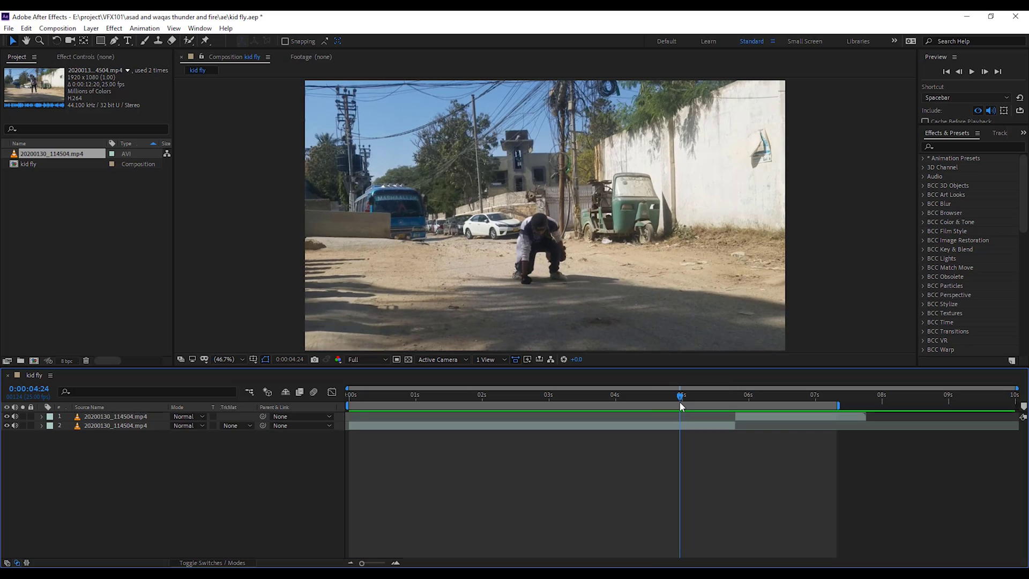
# Step: Split the lower layer at 0:00:04:24, duplicate it, and trim the copy to start at 0:00:05:11
pyautogui.click(659, 426)
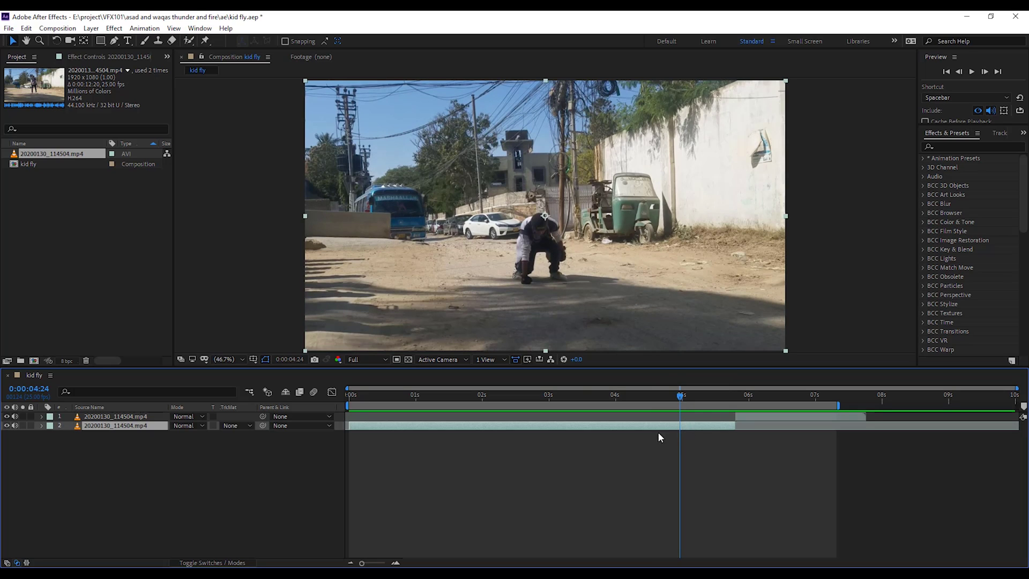
pyautogui.hotkey('ctrl', 'shift', 'd')
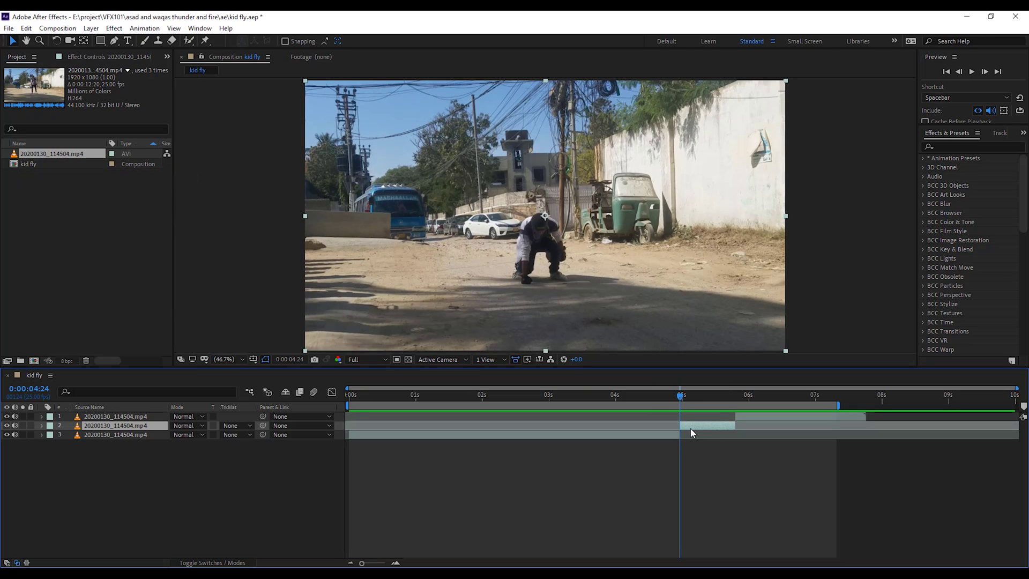
pyautogui.hotkey('ctrl', 'd')
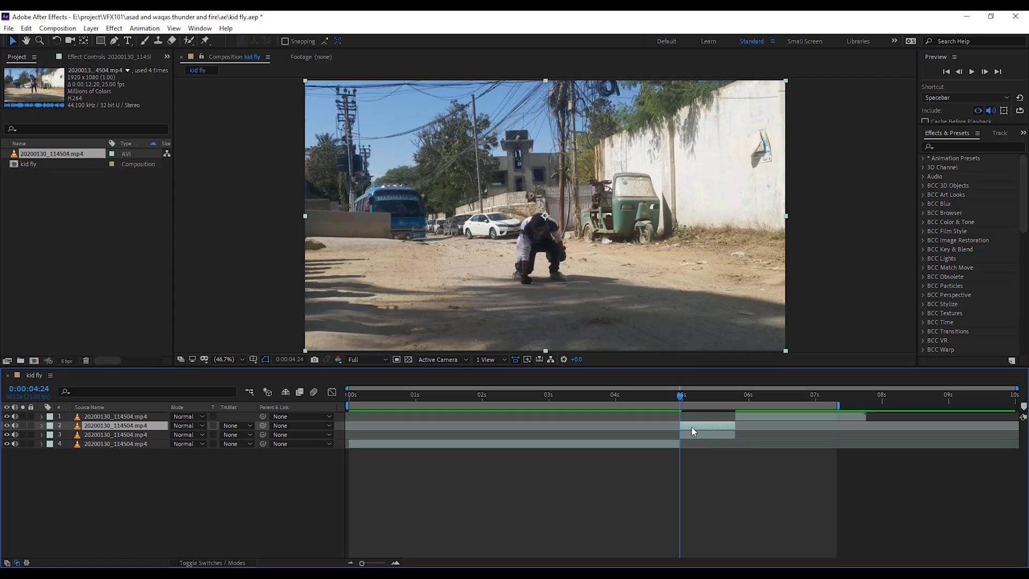
pyautogui.click(188, 42)
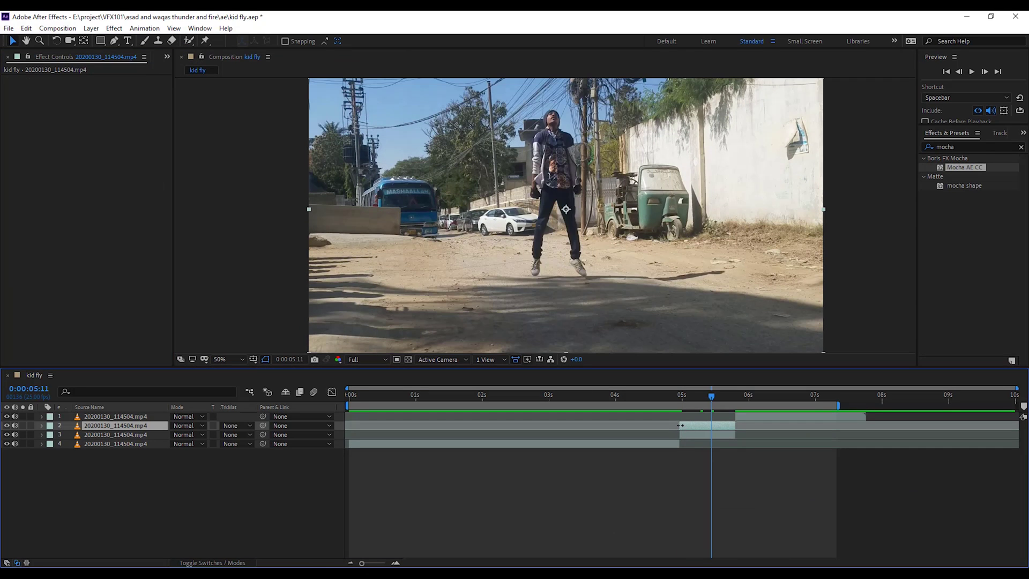
pyautogui.moveTo(704, 430); pyautogui.dragTo(712, 432)
pyautogui.click(188, 45)
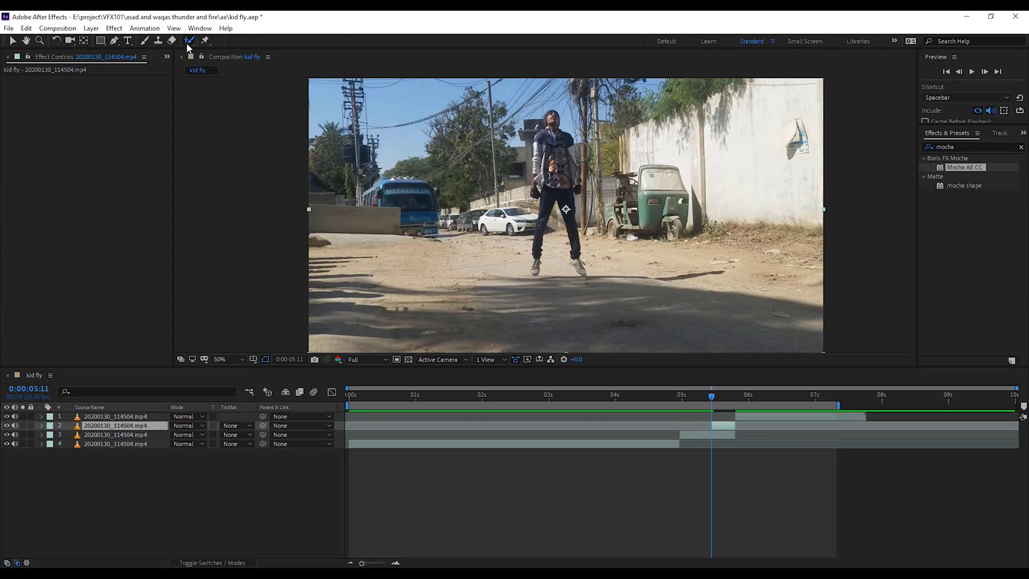
# Step: On the duplicate layer, paint a Roto Brush matte over the legs and shoes at 200% zoom, subtracting stray background
pyautogui.doubleClick(722, 424)
pyautogui.press('space')
pyautogui.moveTo(584, 275); pyautogui.dragTo(573, 173)
pyautogui.moveTo(593, 320); pyautogui.dragTo(589, 235)
pyautogui.press('.')
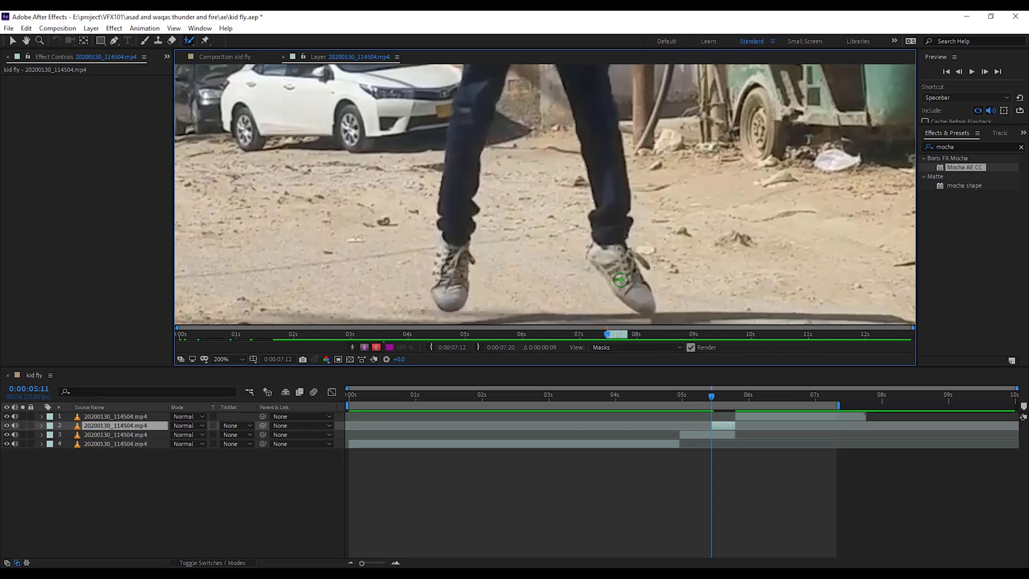
pyautogui.moveTo(640, 302)
pyautogui.mouseDown()
pyautogui.moveTo(614, 256)
pyautogui.moveTo(607, 159)
pyautogui.mouseUp()
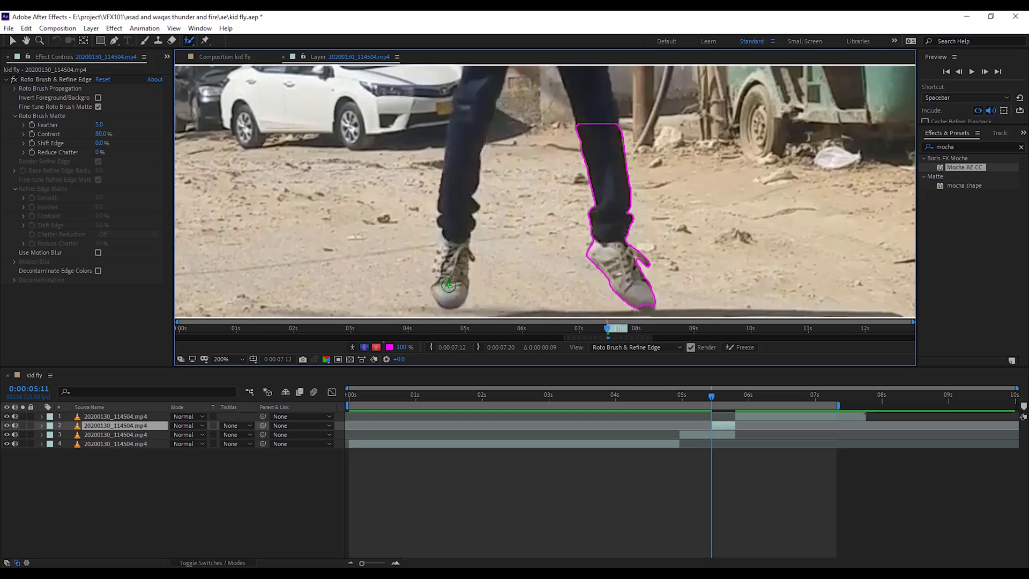
pyautogui.moveTo(451, 300)
pyautogui.mouseDown()
pyautogui.moveTo(453, 155)
pyautogui.moveTo(439, 104)
pyautogui.mouseUp()
pyautogui.moveTo(494, 167); pyautogui.dragTo(499, 139)
pyautogui.press(',')
# Step: Extend the matte over the torso, head and left arm, subtracting background beside the arm and leg
pyautogui.moveTo(501, 213)
pyautogui.mouseDown()
pyautogui.moveTo(529, 98)
pyautogui.moveTo(515, 221)
pyautogui.mouseUp()
pyautogui.press('space')
pyautogui.moveTo(508, 228); pyautogui.dragTo(520, 135)
pyautogui.press('.')
pyautogui.moveTo(409, 286); pyautogui.dragTo(415, 163)
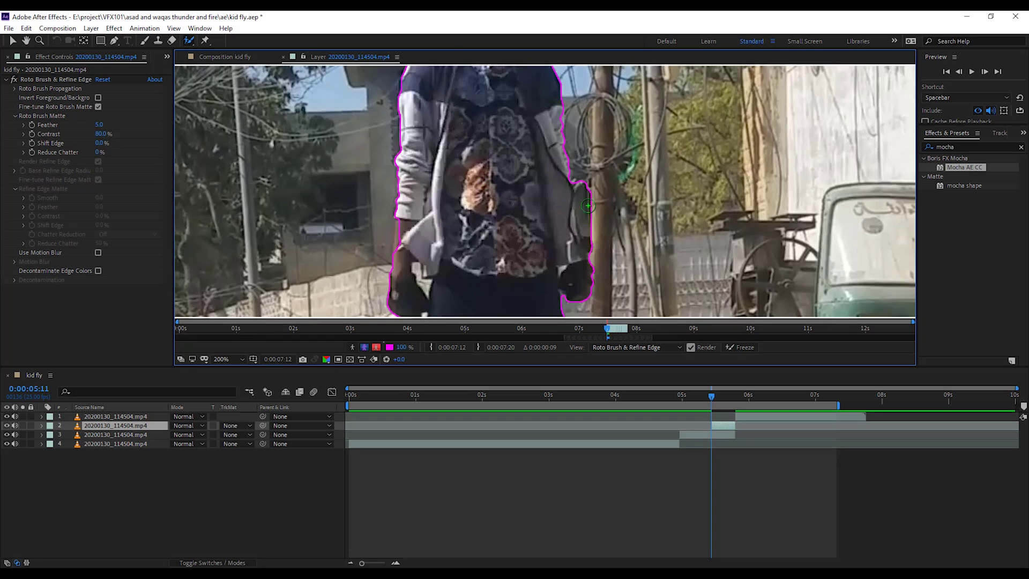
pyautogui.moveTo(594, 174); pyautogui.dragTo(611, 165)
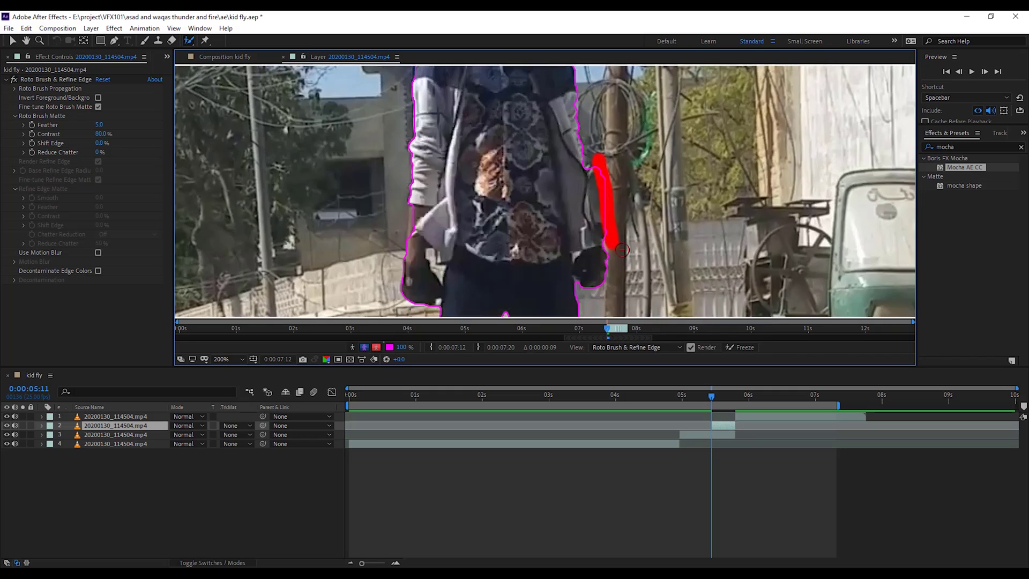
pyautogui.moveTo(586, 219); pyautogui.dragTo(587, 229)
pyautogui.moveTo(522, 298)
pyautogui.mouseDown()
pyautogui.moveTo(525, 177)
pyautogui.moveTo(546, 58)
pyautogui.mouseUp()
pyautogui.moveTo(445, 145); pyautogui.dragTo(444, 200)
pyautogui.scroll(1, 450, 204)
pyautogui.scroll(-2, 467, 257)
pyautogui.moveTo(468, 271); pyautogui.dragTo(507, 206)
pyautogui.scroll(2, 507, 207)
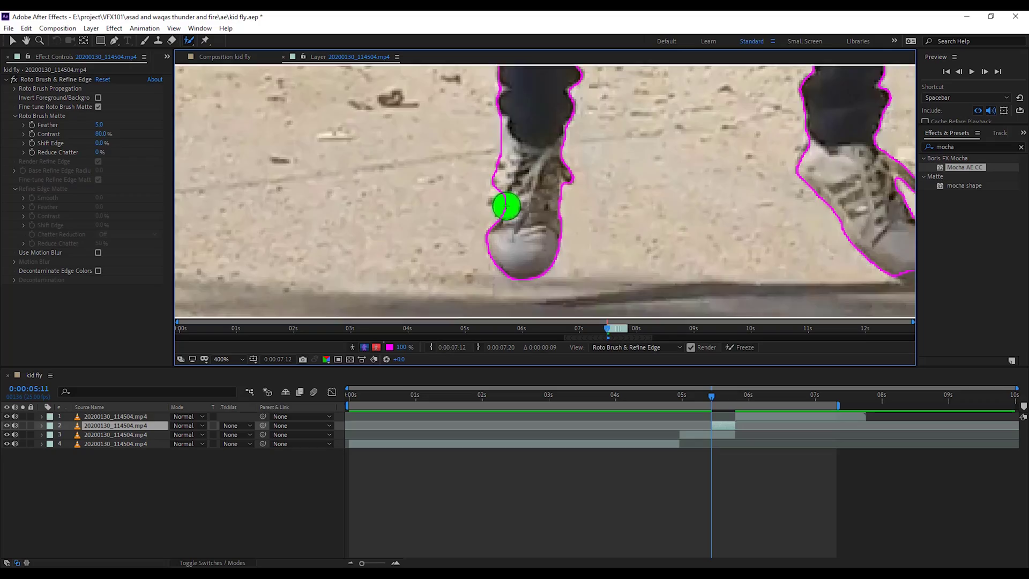
pyautogui.scroll(-1, 541, 230)
pyautogui.moveTo(589, 107); pyautogui.dragTo(583, 290)
pyautogui.scroll(-2, 583, 289)
# Step: Advance frame by frame from 0:00:05:12, refining the matte around the shoe, legs and hands
pyautogui.press('pagedown')
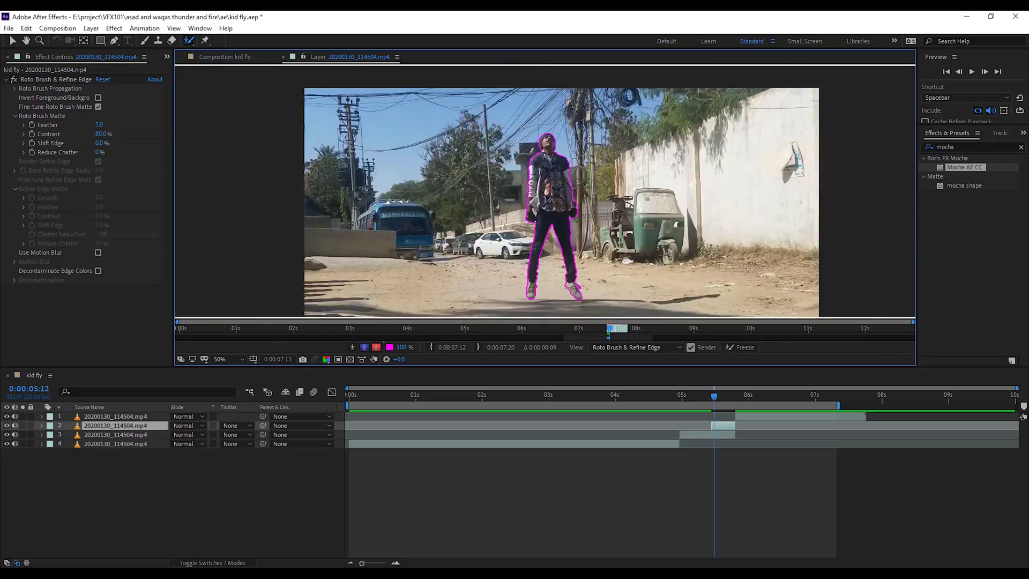
pyautogui.scroll(2, 509, 133)
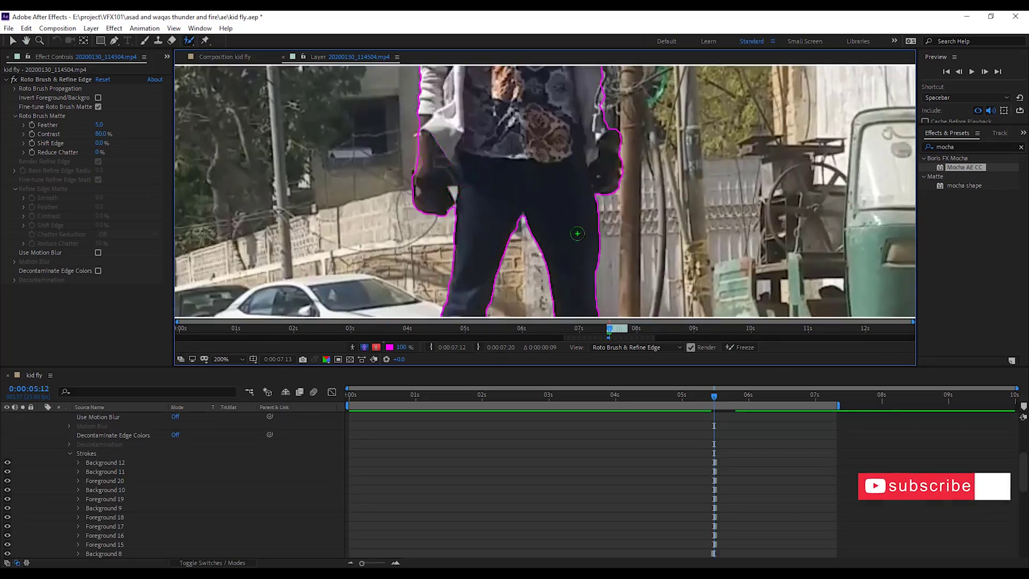
pyautogui.scroll(-2, 577, 233)
pyautogui.press('pagedown')
pyautogui.scroll(2, 528, 176)
pyautogui.moveTo(536, 86)
pyautogui.mouseDown()
pyautogui.moveTo(509, 300)
pyautogui.moveTo(509, 85)
pyautogui.mouseUp()
pyautogui.moveTo(423, 207); pyautogui.dragTo(430, 193)
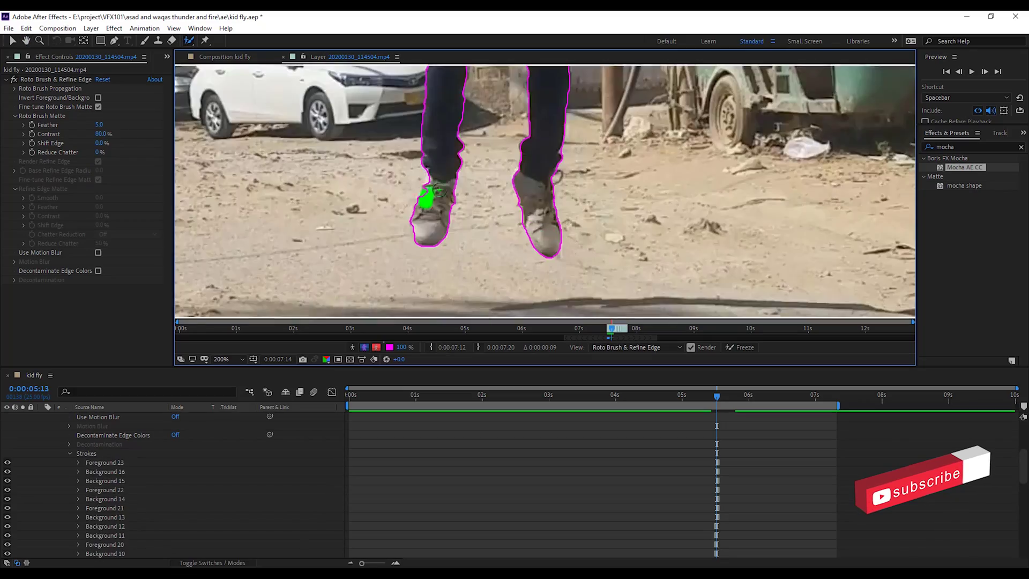
pyautogui.scroll(-2, 489, 239)
pyautogui.press('pagedown')
pyautogui.scroll(2, 542, 182)
pyautogui.moveTo(520, 199); pyautogui.dragTo(525, 212)
pyautogui.moveTo(455, 171); pyautogui.dragTo(539, 163)
pyautogui.moveTo(437, 140); pyautogui.dragTo(434, 187)
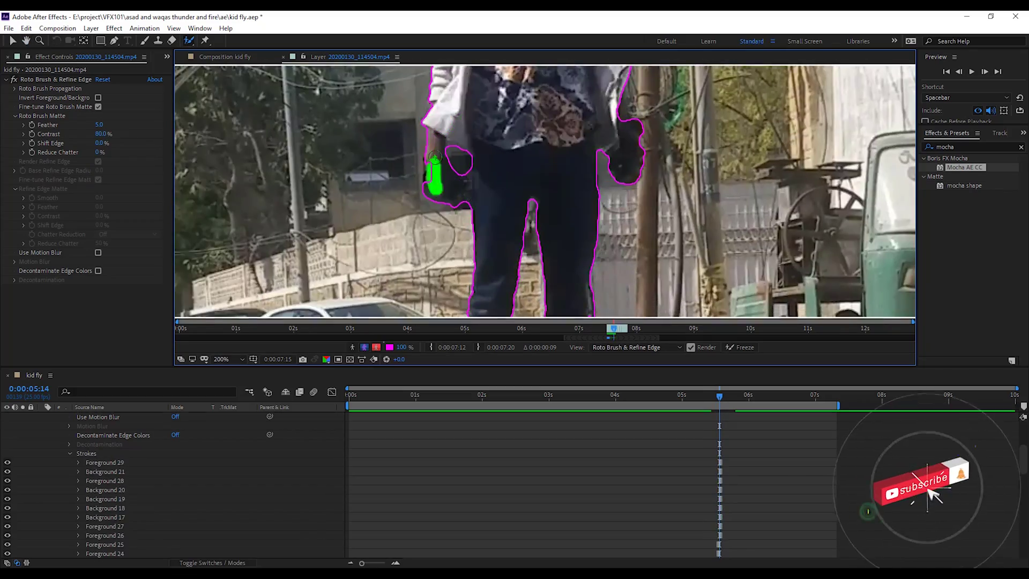
# Step: Continue through 0:00:05:15 and 0:00:05:16, refining the matte around the hands
pyautogui.scroll(-2, 537, 235)
pyautogui.press('pagedown')
pyautogui.scroll(2, 535, 300)
pyautogui.moveTo(515, 85); pyautogui.dragTo(498, 305)
pyautogui.moveTo(575, 117); pyautogui.dragTo(597, 135)
pyautogui.scroll(-2, 536, 214)
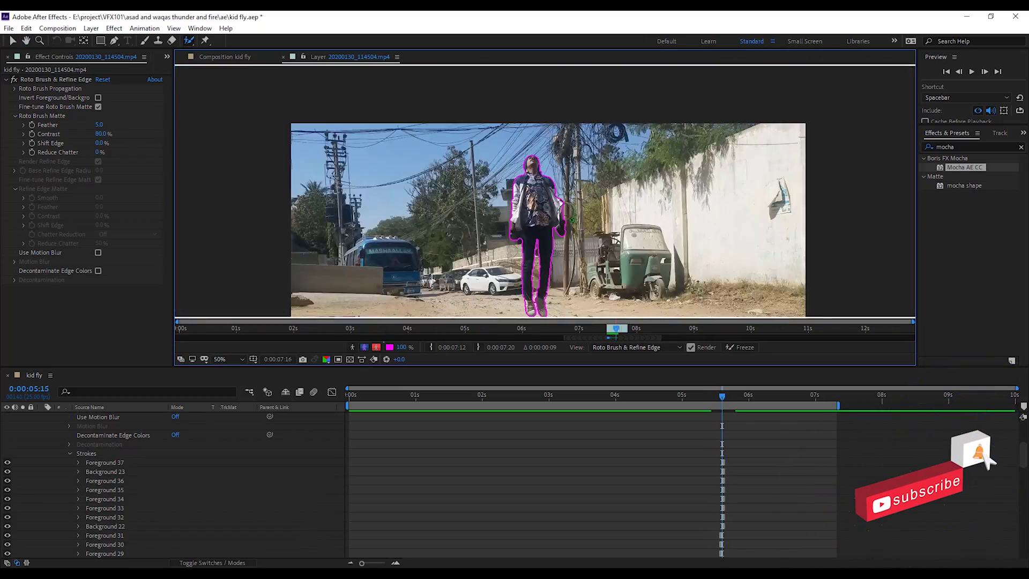
pyautogui.press('pagedown')
pyautogui.scroll(2, 539, 183)
pyautogui.scroll(-3, 536, 225)
pyautogui.scroll(3, 524, 196)
pyautogui.scroll(-3, 525, 204)
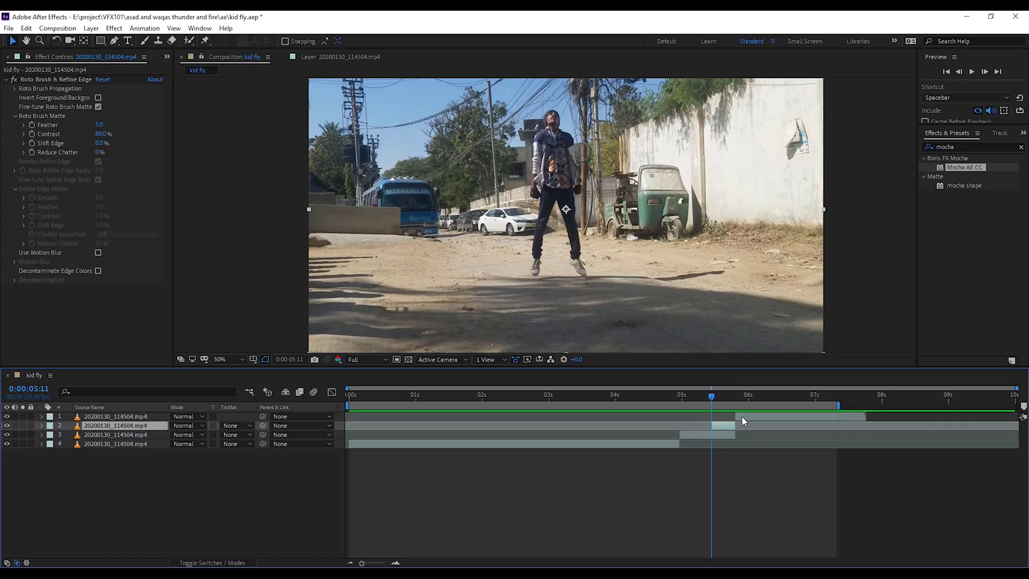
# Step: Move the top clip down one layer and preview the leap up to the 0:00:05:19 sky frame
pyautogui.click(744, 417)
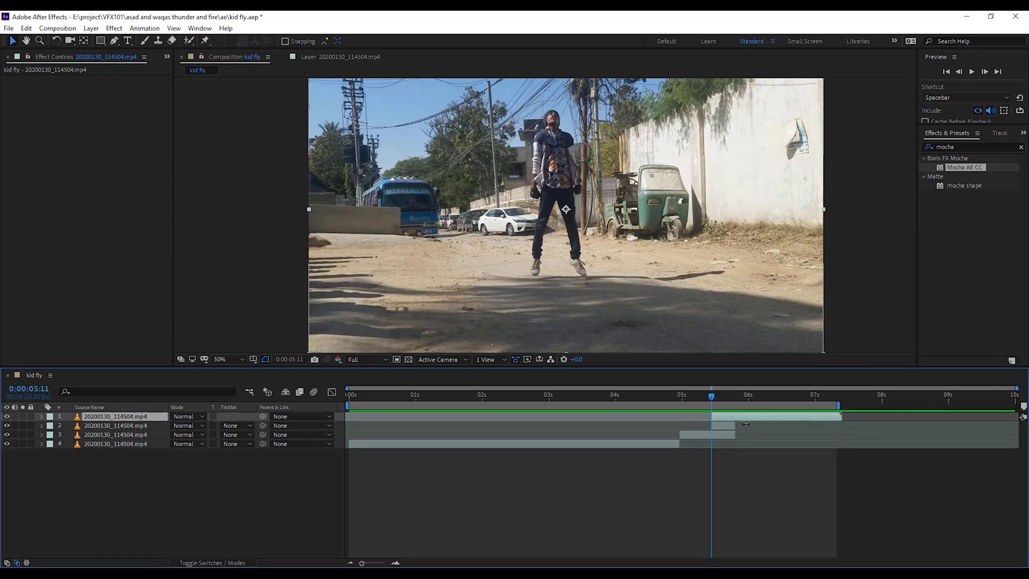
pyautogui.hotkey('ctrl', '[')
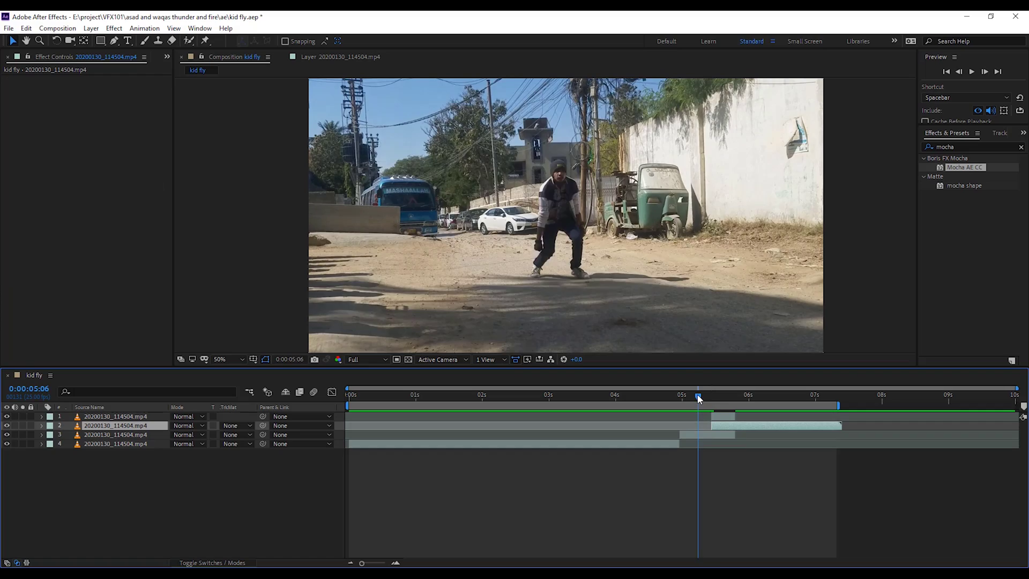
pyautogui.moveTo(699, 398)
pyautogui.mouseDown()
pyautogui.moveTo(738, 404)
pyautogui.moveTo(681, 404)
pyautogui.moveTo(735, 401)
pyautogui.mouseUp()
pyautogui.press('space')
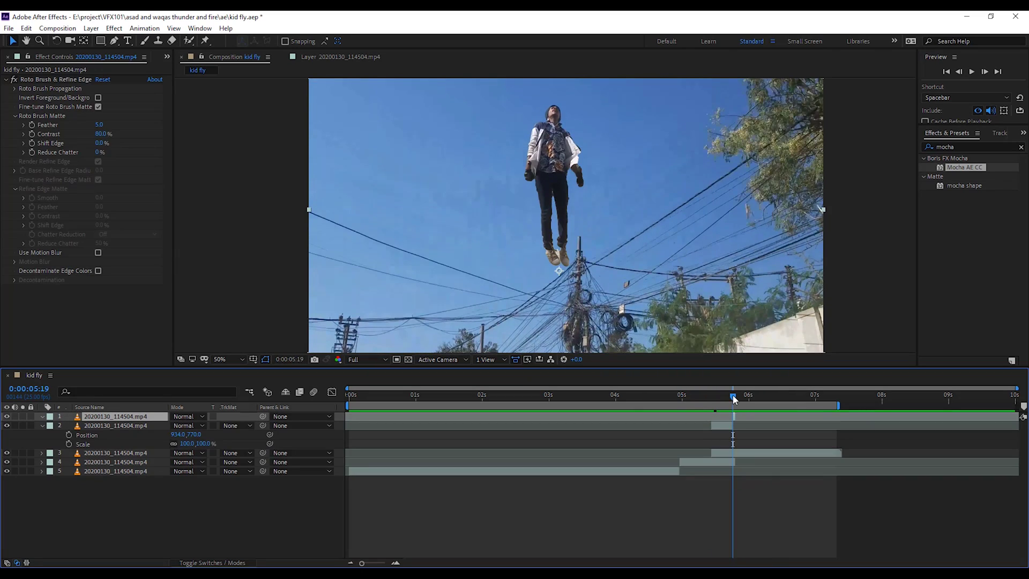
pyautogui.moveTo(733, 397); pyautogui.dragTo(734, 397)
# Step: Hide the sky background layer and zoom the viewer to 100% on the cut-out boy over black
pyautogui.click(7, 471)
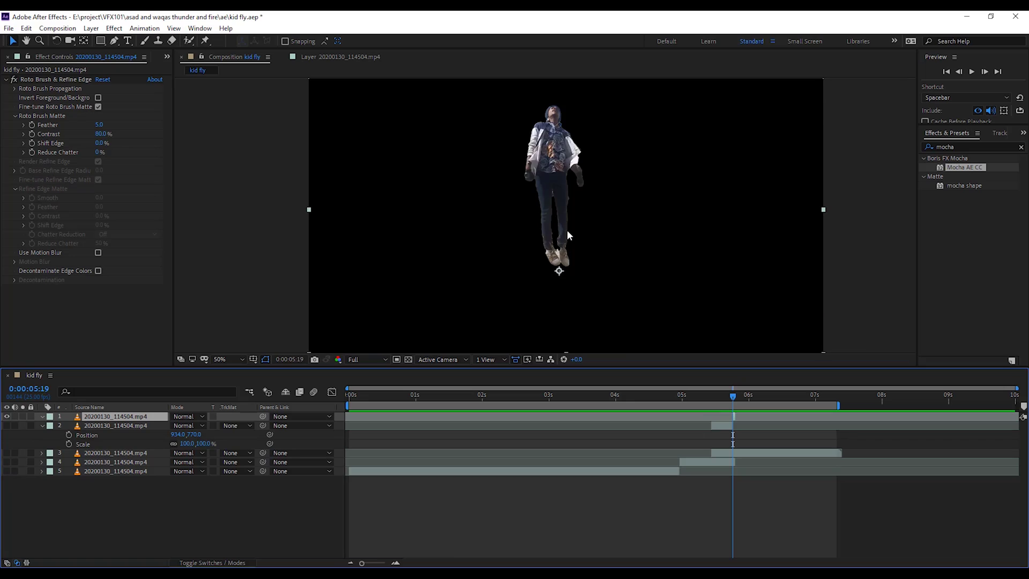
pyautogui.press(',')
pyautogui.press('.')
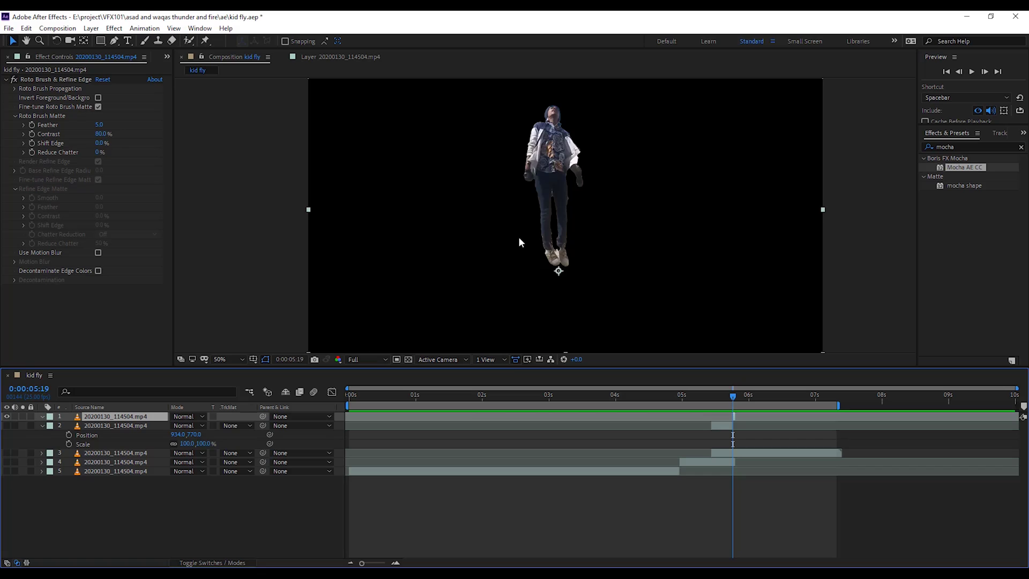
pyautogui.press('.')
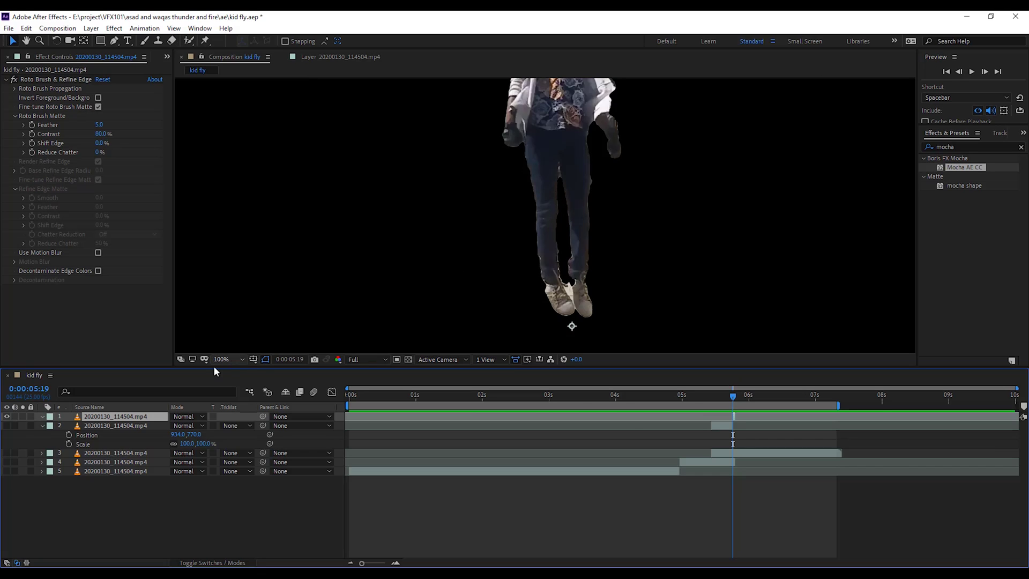
pyautogui.click(57, 29)
# Step: Render the 0:00:05:19 frame as a PNG Sequence still and add the PNG to the layer stack
pyautogui.moveTo(108, 186)
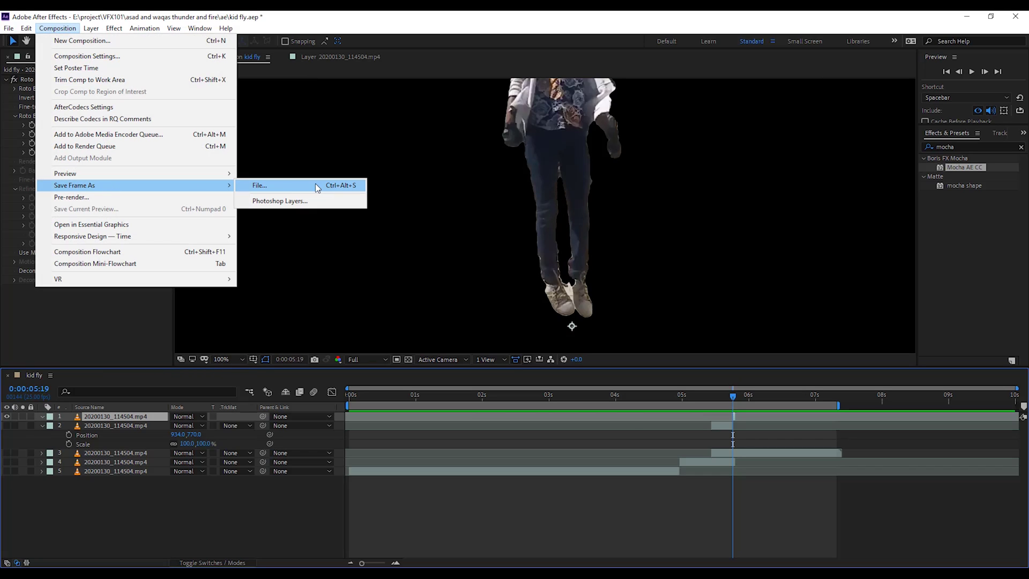
pyautogui.click(285, 186)
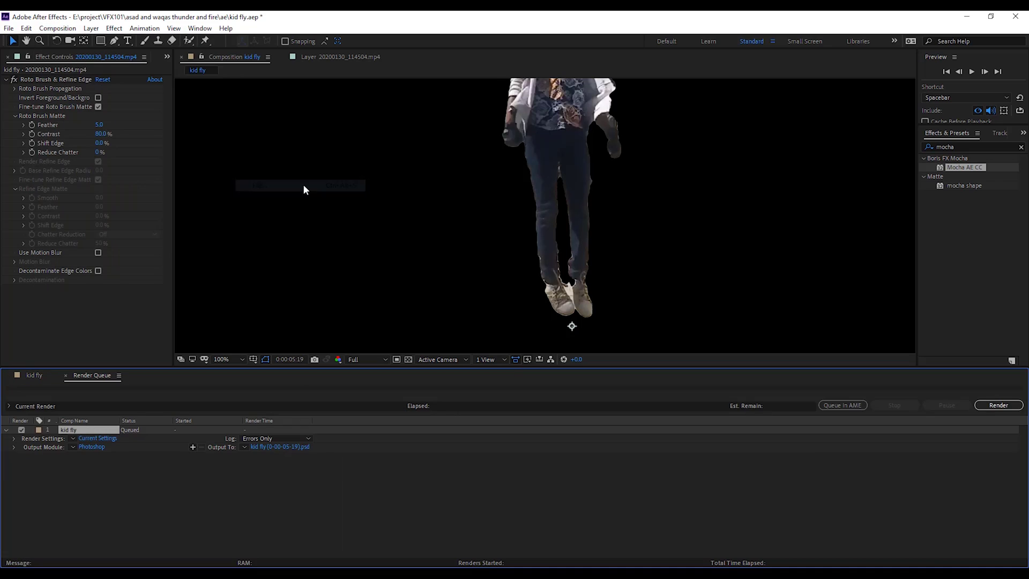
pyautogui.click(88, 447)
pyautogui.click(493, 162)
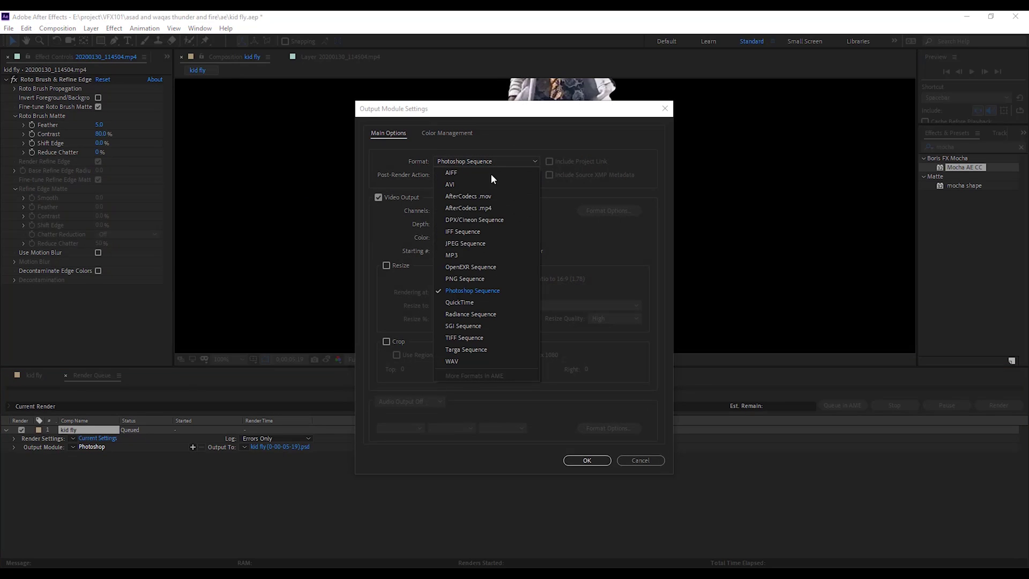
pyautogui.click(472, 278)
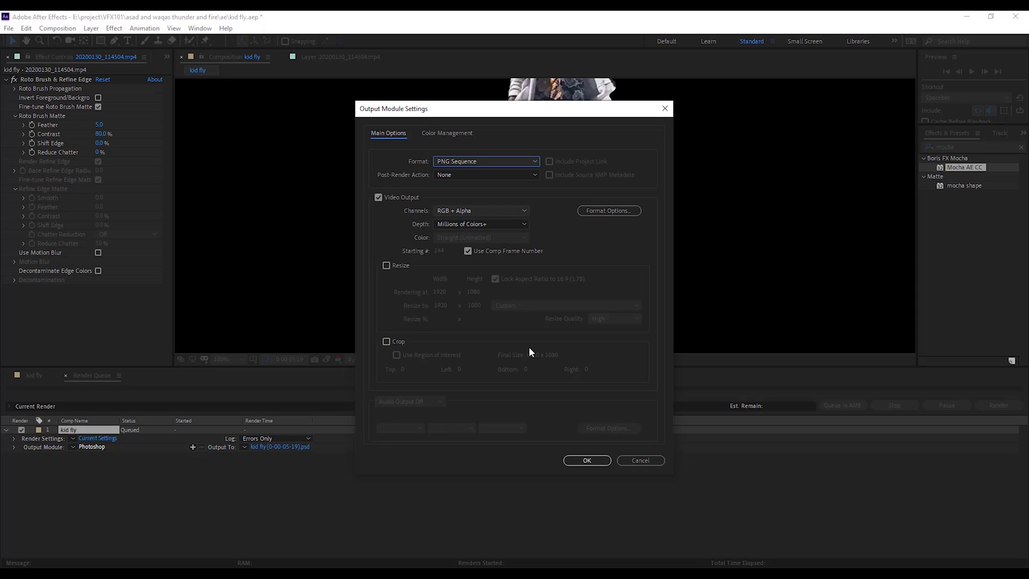
pyautogui.click(587, 460)
pyautogui.click(998, 405)
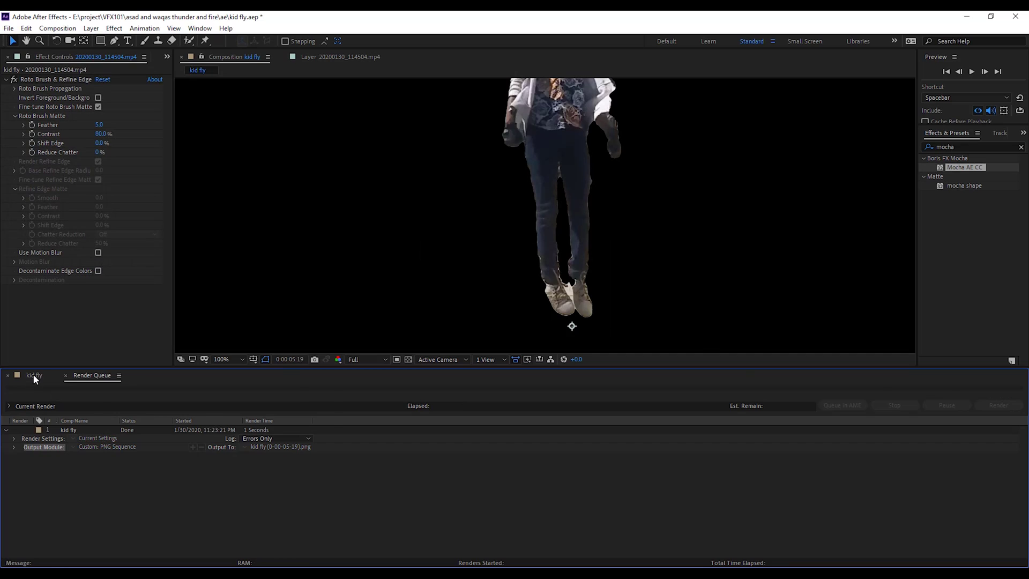
pyautogui.moveTo(46, 174); pyautogui.dragTo(214, 417)
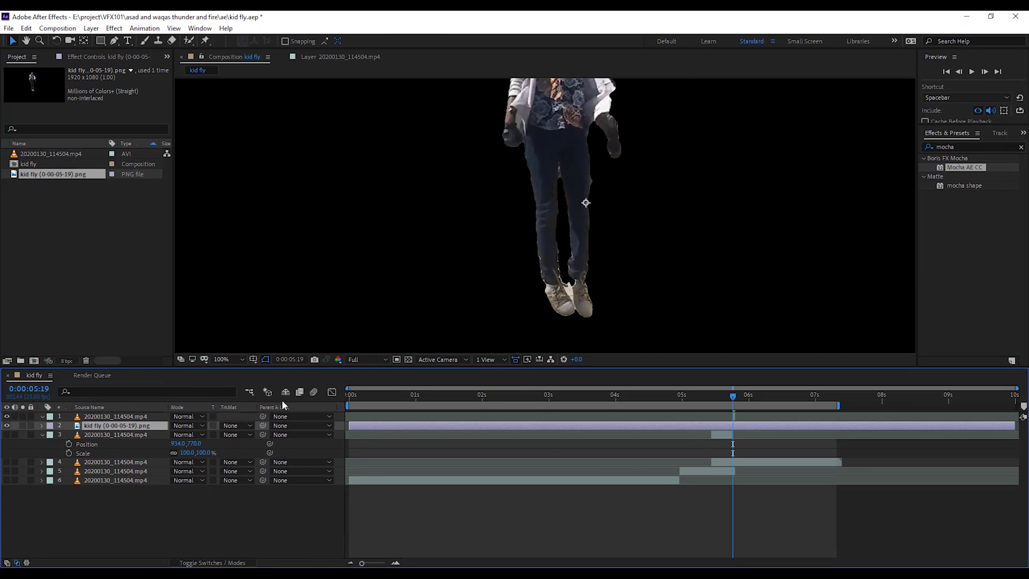
# Step: Trim the PNG still to start at the playhead, delete the old top clip, and unhide the lower layers
pyautogui.hotkey('alt', '[')
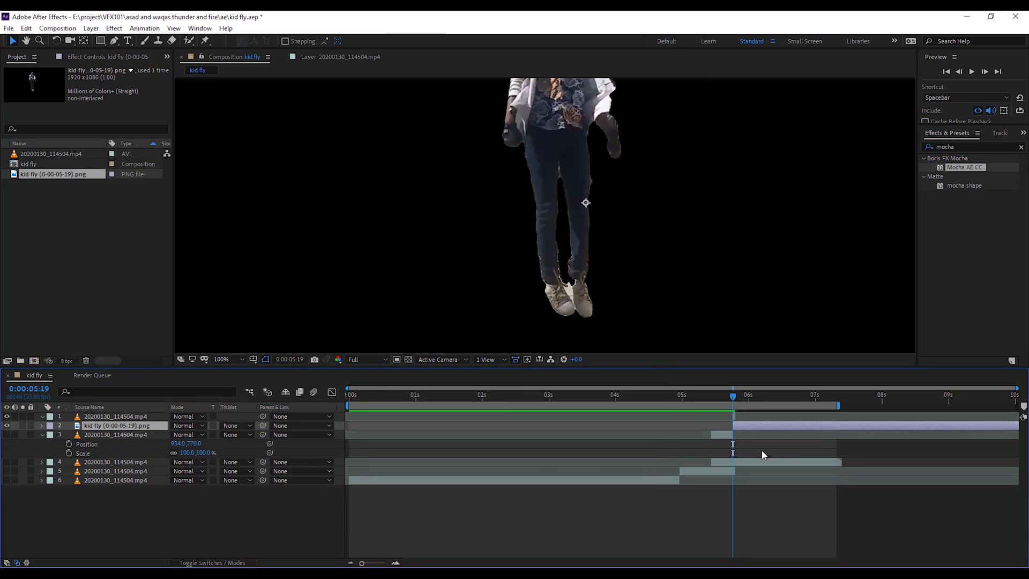
pyautogui.click(735, 416)
pyautogui.press('Delete')
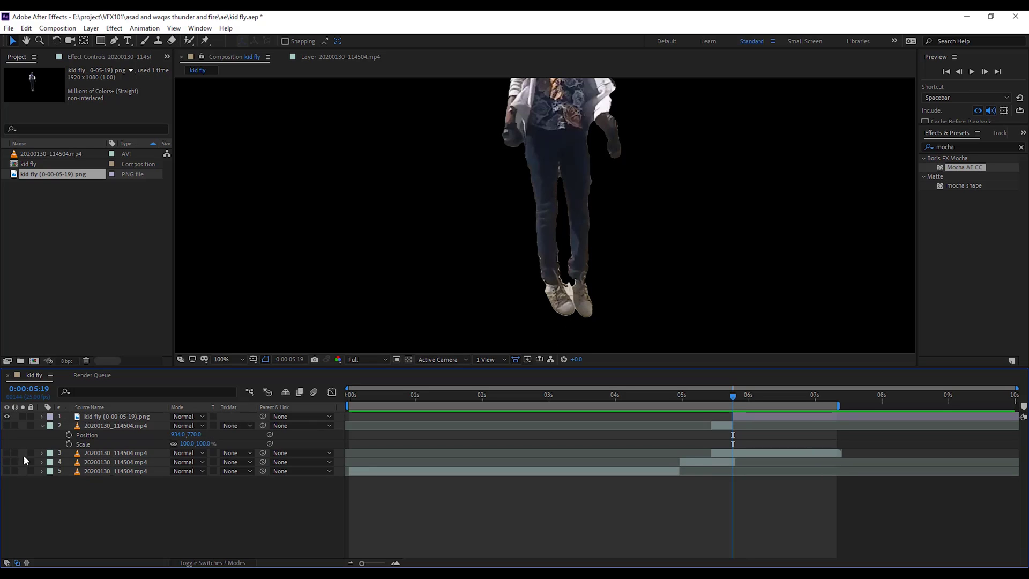
pyautogui.moveTo(7, 453); pyautogui.dragTo(7, 472)
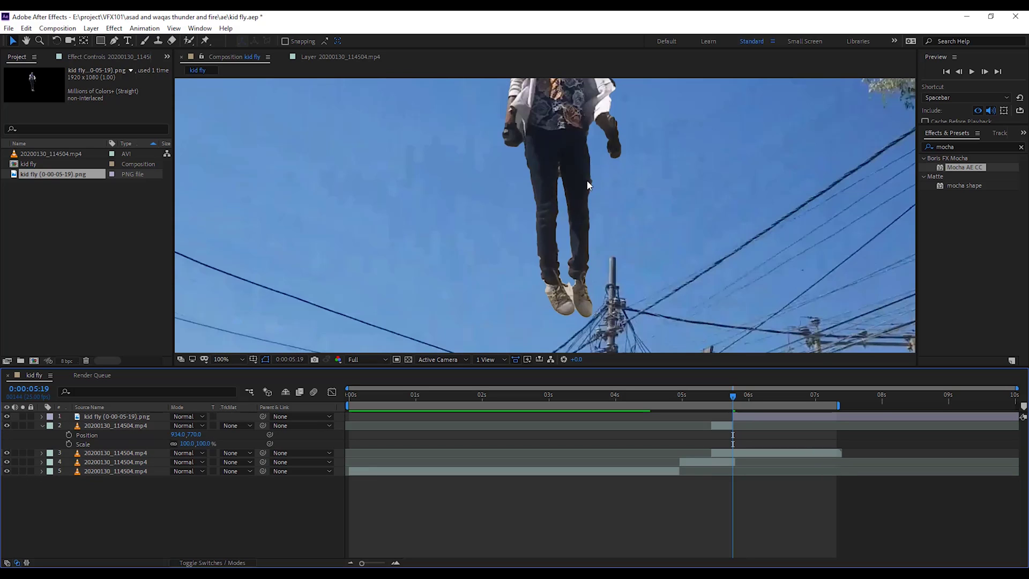
pyautogui.scroll(-4, 587, 186)
pyautogui.scroll(2, 577, 211)
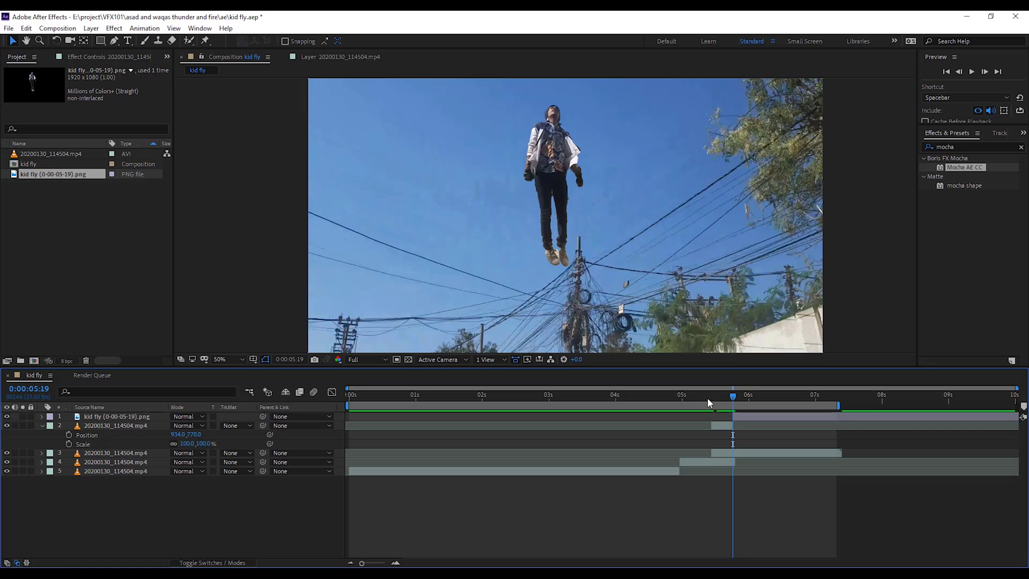
pyautogui.moveTo(708, 391)
pyautogui.mouseDown()
pyautogui.moveTo(749, 403)
pyautogui.moveTo(721, 405)
pyautogui.mouseUp()
# Step: Select the PNG still together with the clip below it and pre-compose them
pyautogui.click(721, 427)
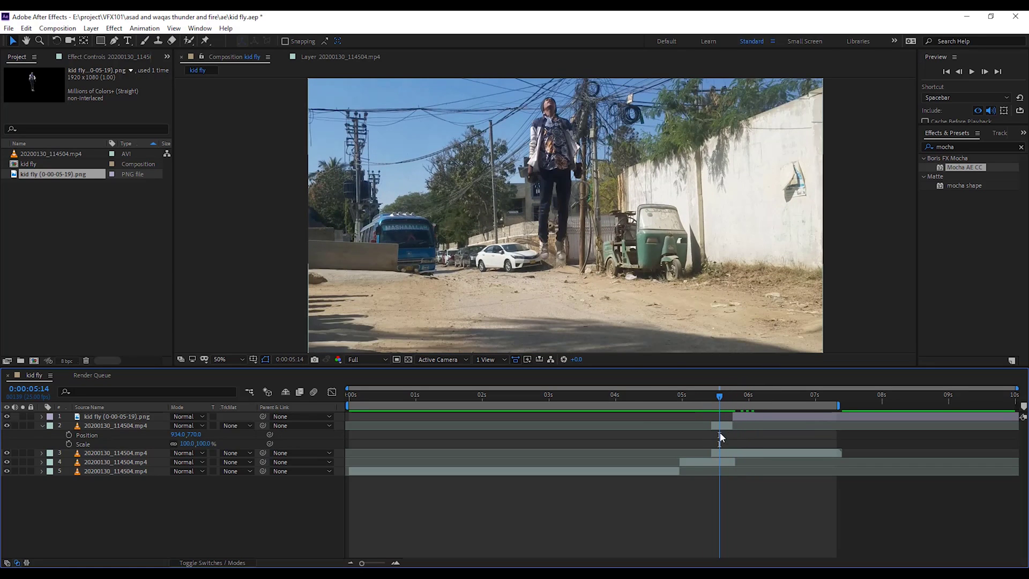
pyautogui.press('pageup')
pyautogui.press('pageup')
pyautogui.press('pageup')
pyautogui.click(740, 415)
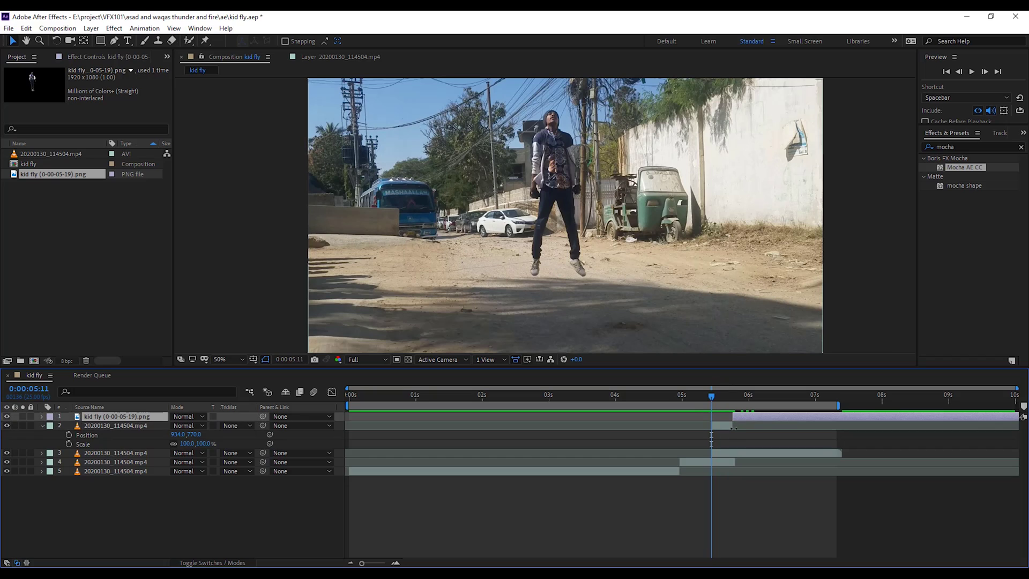
pyautogui.hotkey('ctrl', 'shift', 'c')
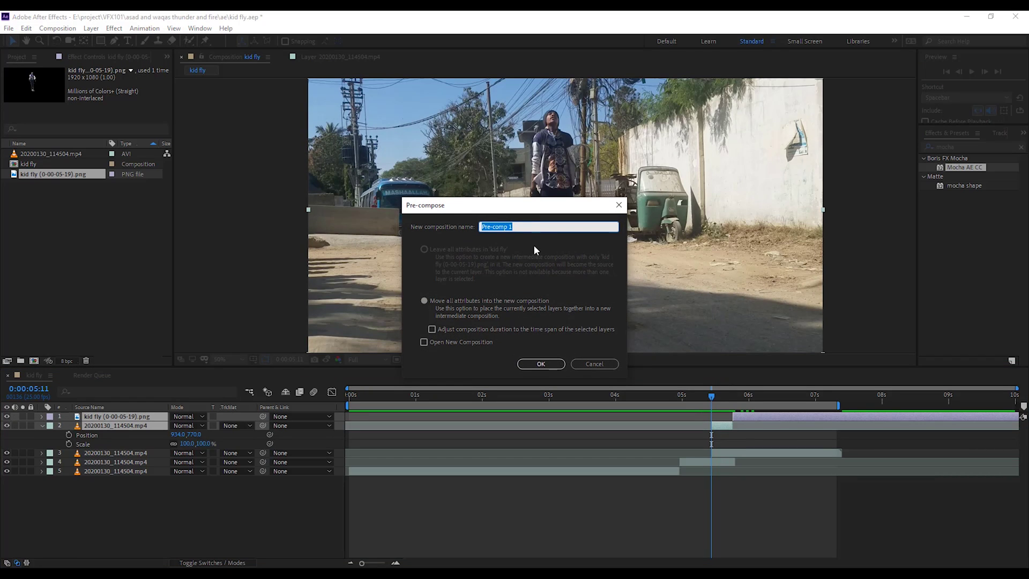
# Step: Name the pre-comp 'fly guy', delete its duplicate layer, and scrub to check the floating boy
pyautogui.write('fly guy')
pyautogui.press('Return')
pyautogui.click(703, 426)
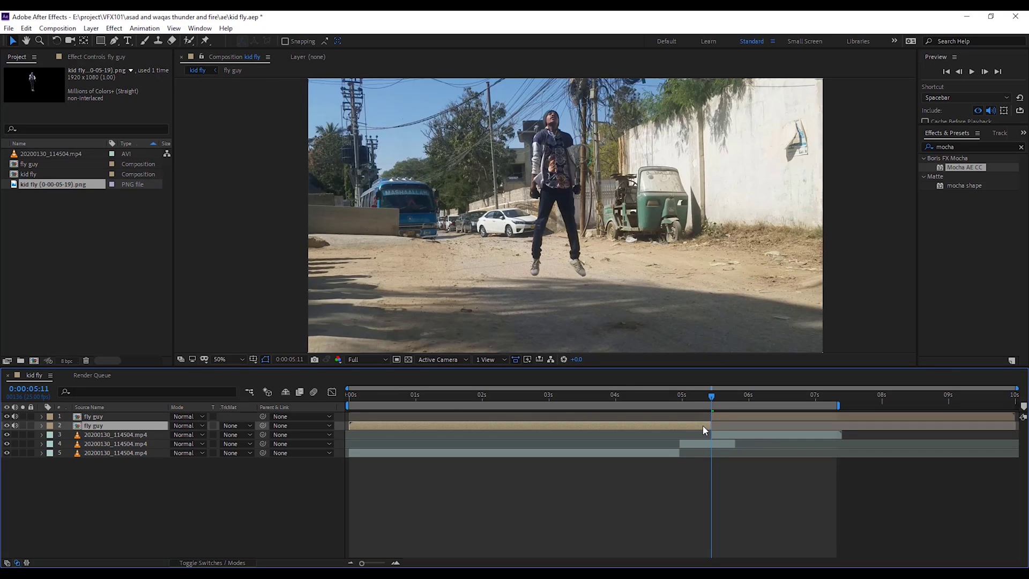
pyautogui.press('Delete')
pyautogui.press('pageup')
pyautogui.press('pageup')
pyautogui.press('pageup')
pyautogui.press('pageup')
pyautogui.moveTo(714, 406); pyautogui.dragTo(779, 407)
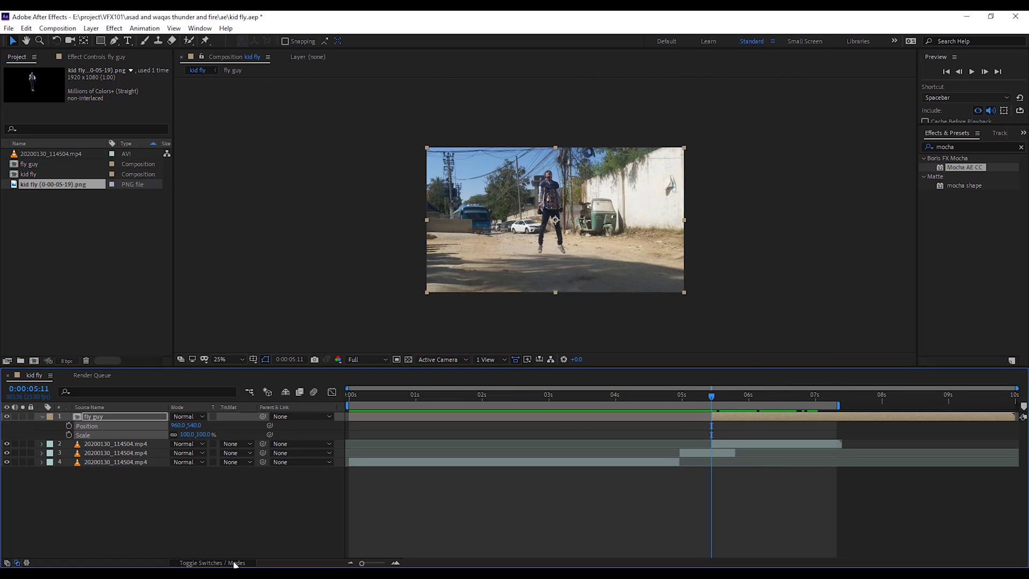
# Step: Make the fly guy layer 3D and set starting Position and Scale keyframes
pyautogui.click(235, 563)
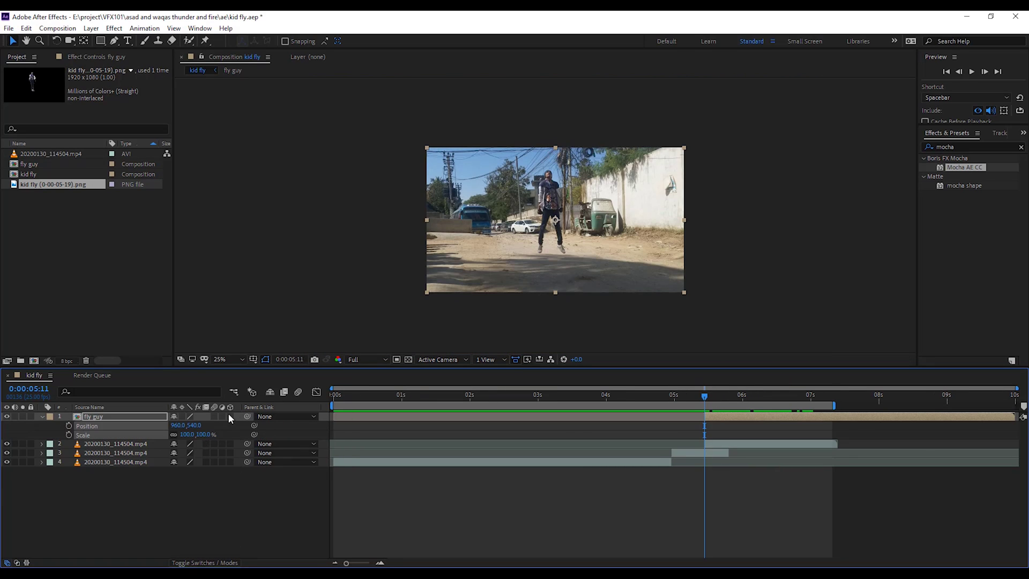
pyautogui.click(230, 417)
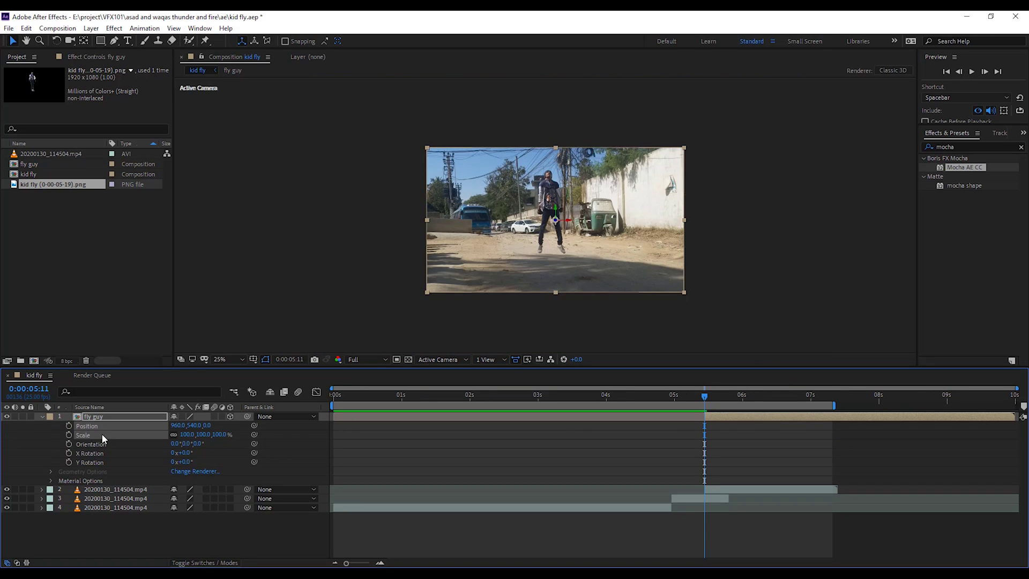
pyautogui.click(68, 425)
pyautogui.click(69, 435)
# Step: At 0:00:06:05, set fly guy's Position Y to -916 and Z to 6186, then scrub to check the rise
pyautogui.moveTo(704, 396); pyautogui.dragTo(756, 399)
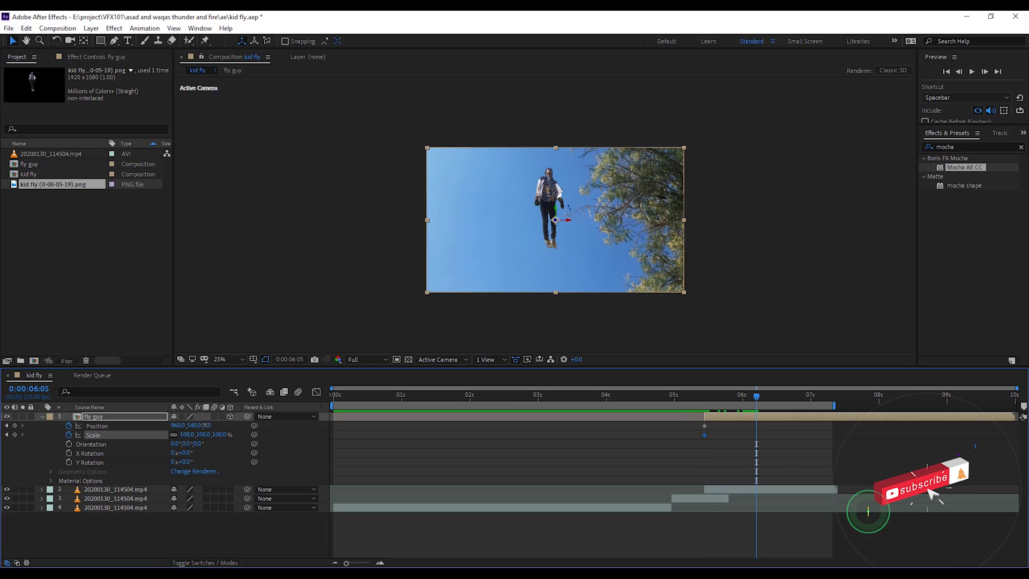
pyautogui.moveTo(207, 425); pyautogui.dragTo(959, 441)
pyautogui.moveTo(195, 425); pyautogui.dragTo(76, 384)
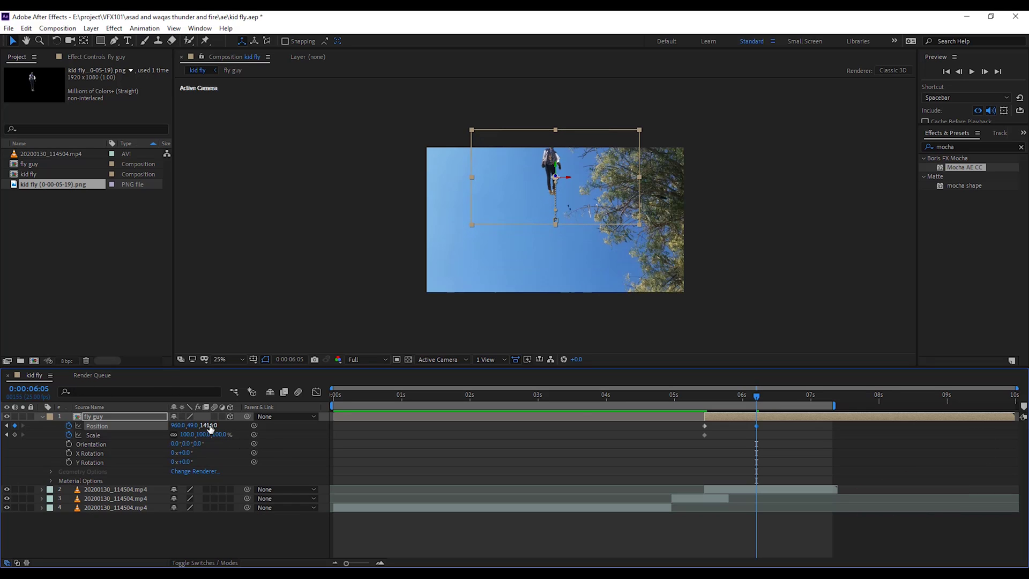
pyautogui.moveTo(210, 427); pyautogui.dragTo(5, 322)
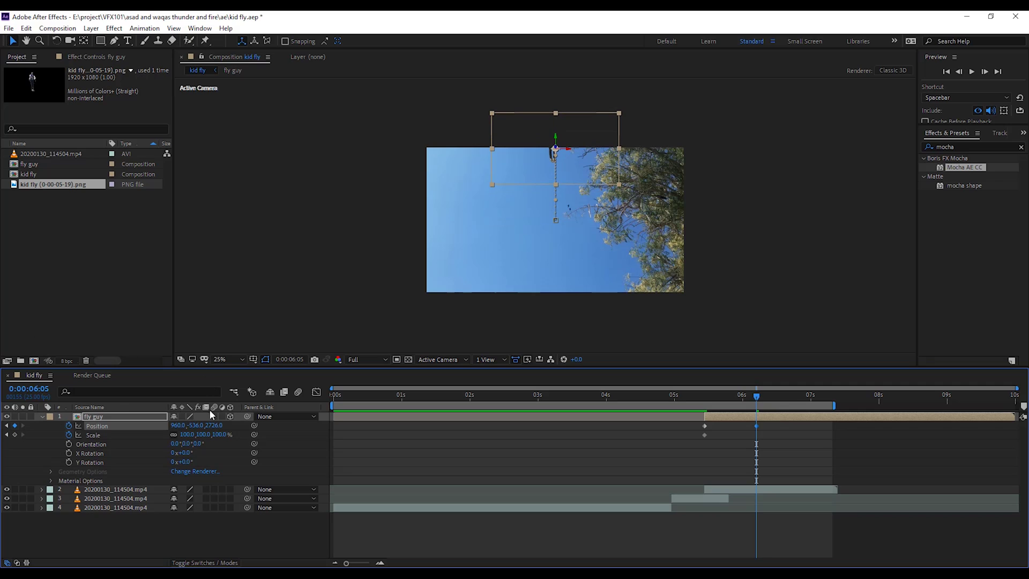
pyautogui.moveTo(202, 428); pyautogui.dragTo(753, 445)
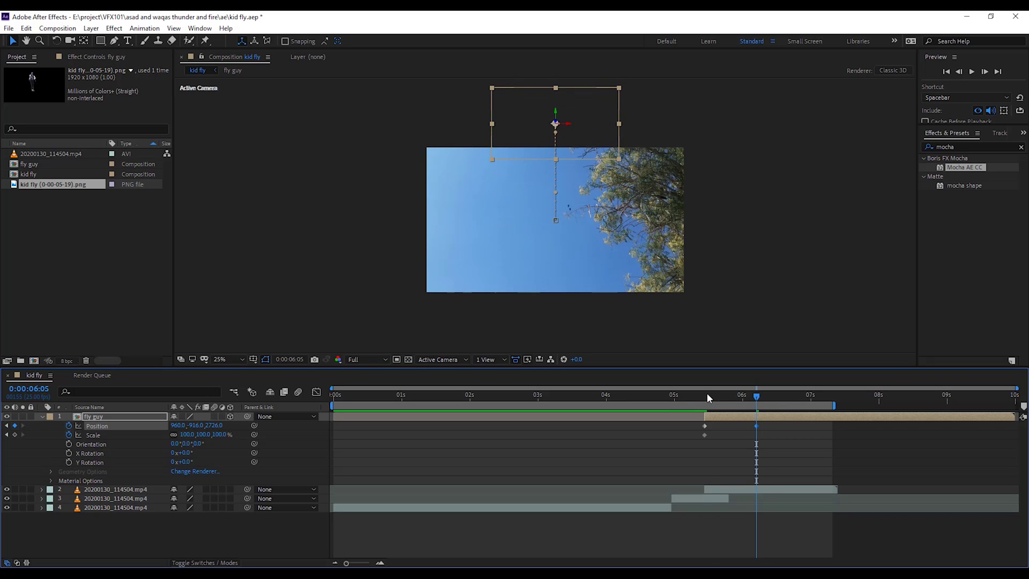
pyautogui.moveTo(196, 427); pyautogui.dragTo(290, 424)
pyautogui.hotkey('ctrl', 'z')
pyautogui.moveTo(213, 429); pyautogui.dragTo(421, 424)
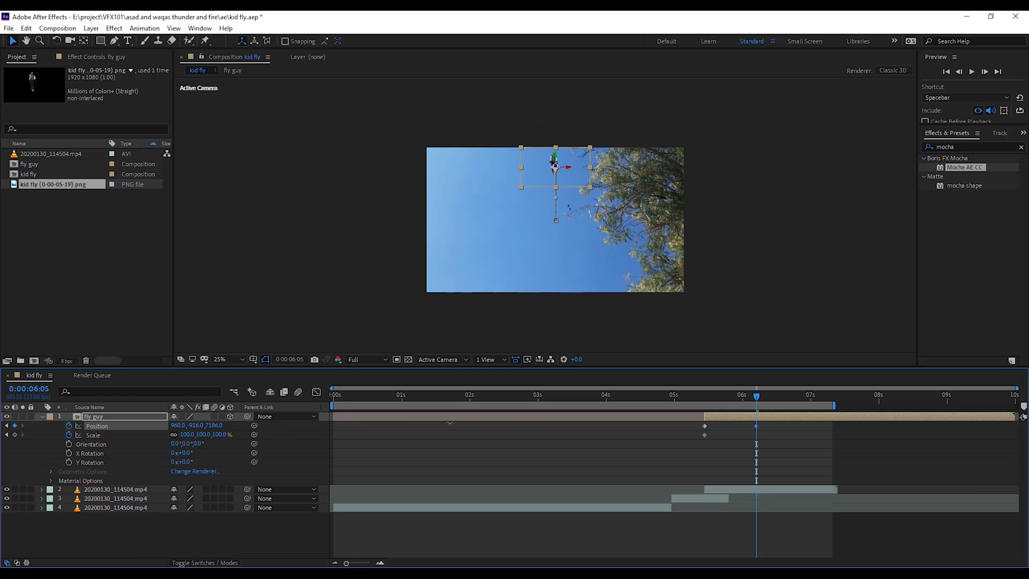
pyautogui.click(696, 396)
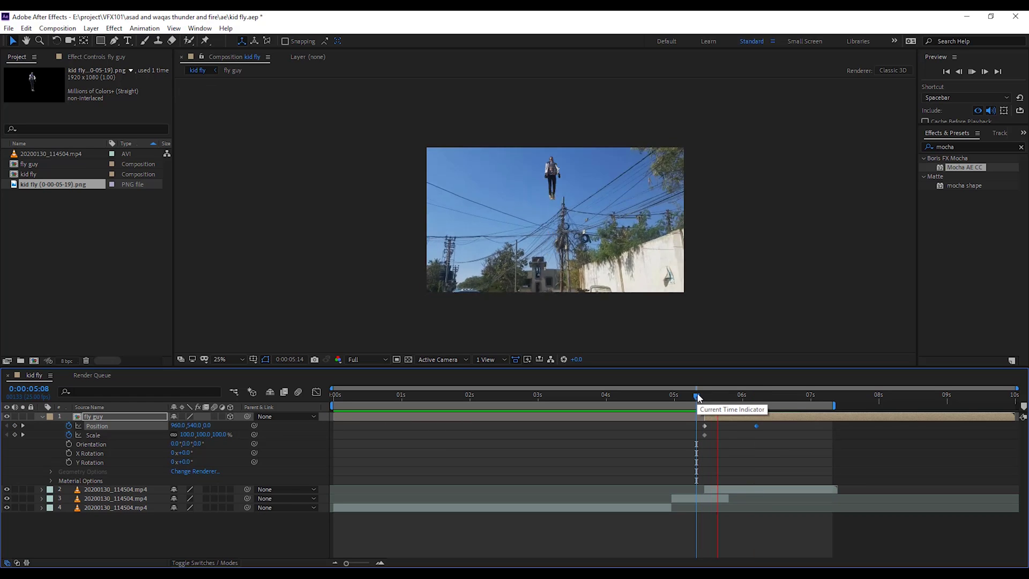
pyautogui.moveTo(697, 396); pyautogui.dragTo(730, 402)
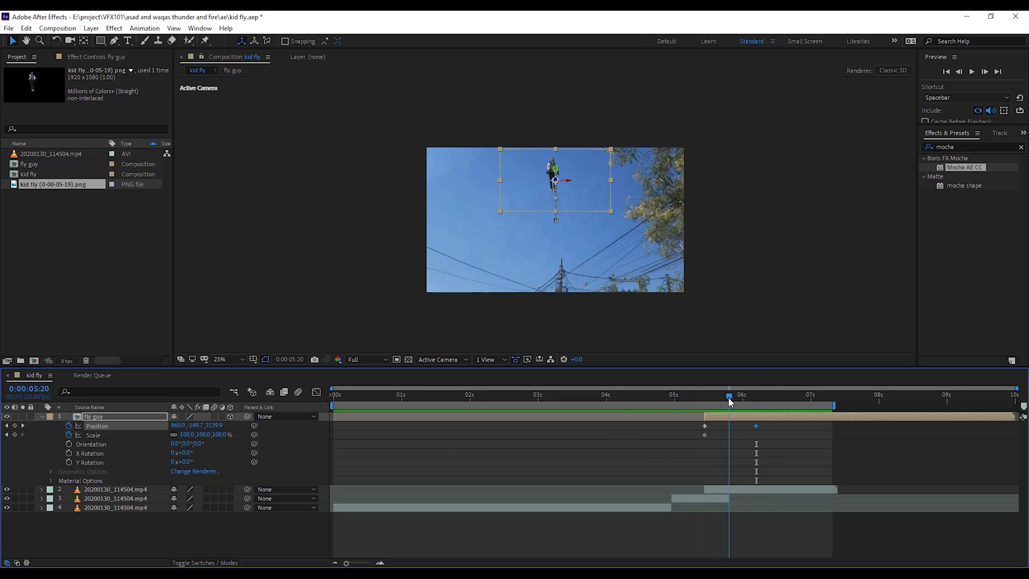
# Step: Keyframe the fly guy's X Rotation from 5:20 to -53° at 6:05, then preview the flight
pyautogui.click(69, 453)
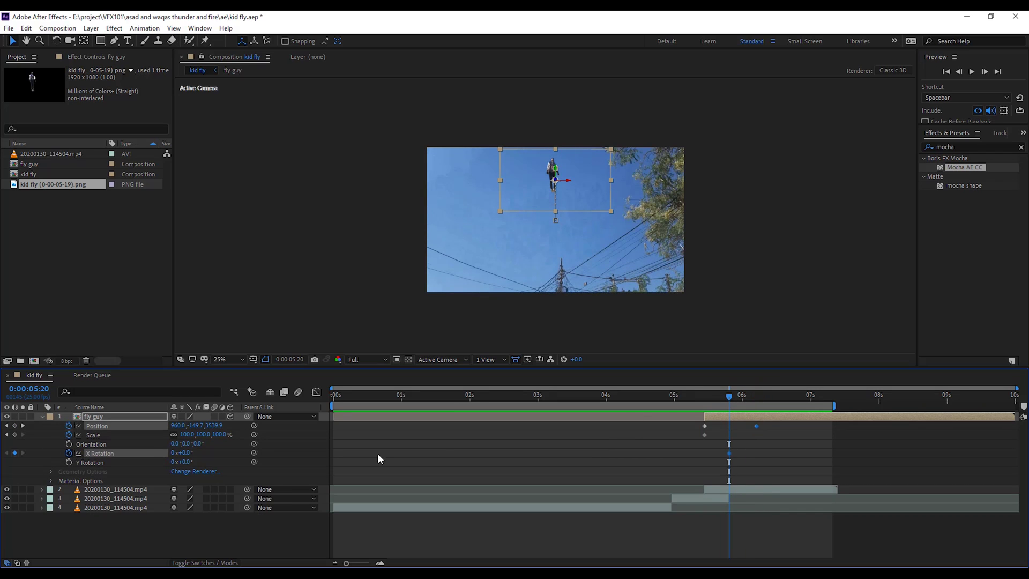
pyautogui.click(756, 398)
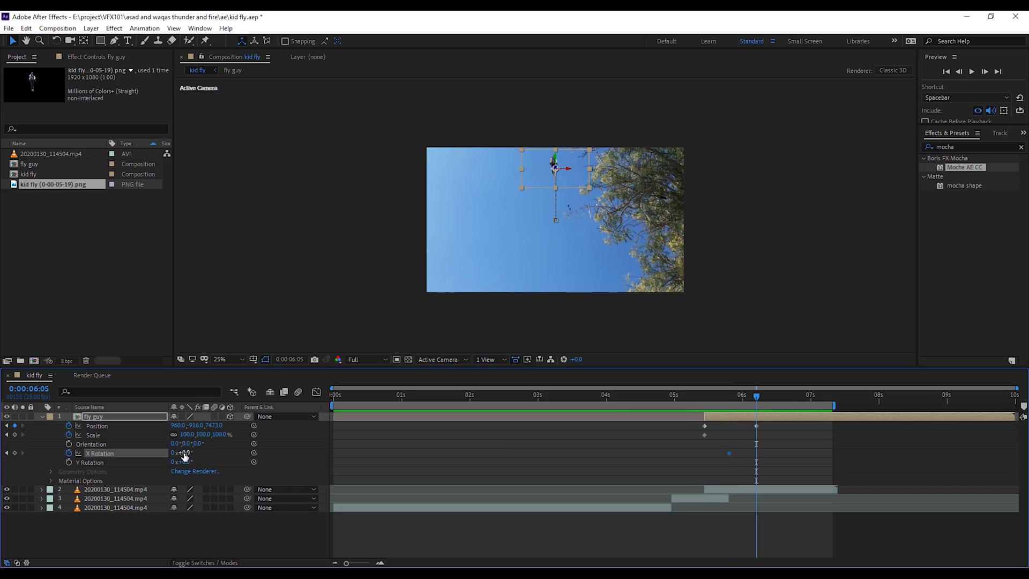
pyautogui.moveTo(184, 455); pyautogui.dragTo(173, 453)
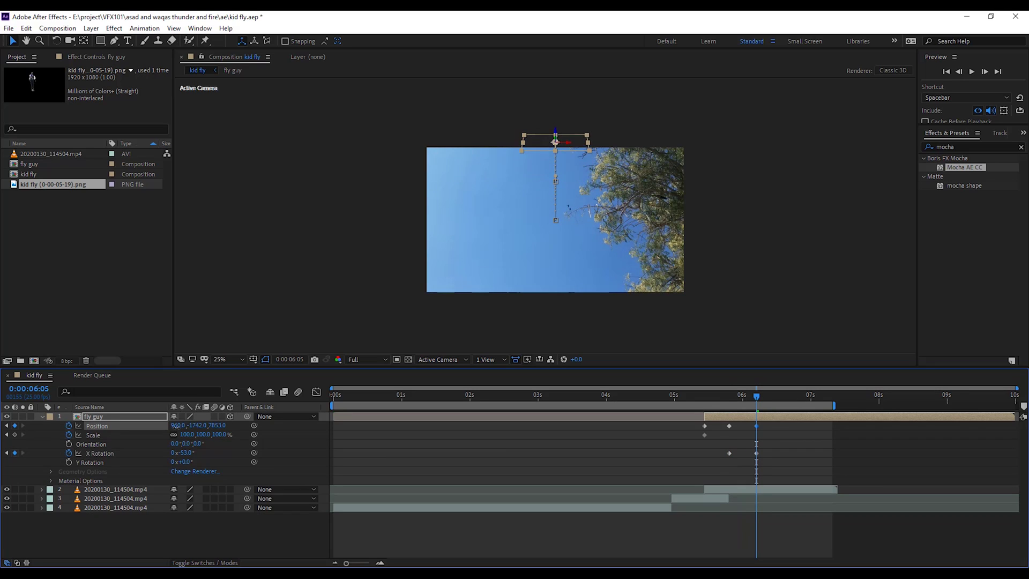
pyautogui.click(694, 398)
pyautogui.press('space')
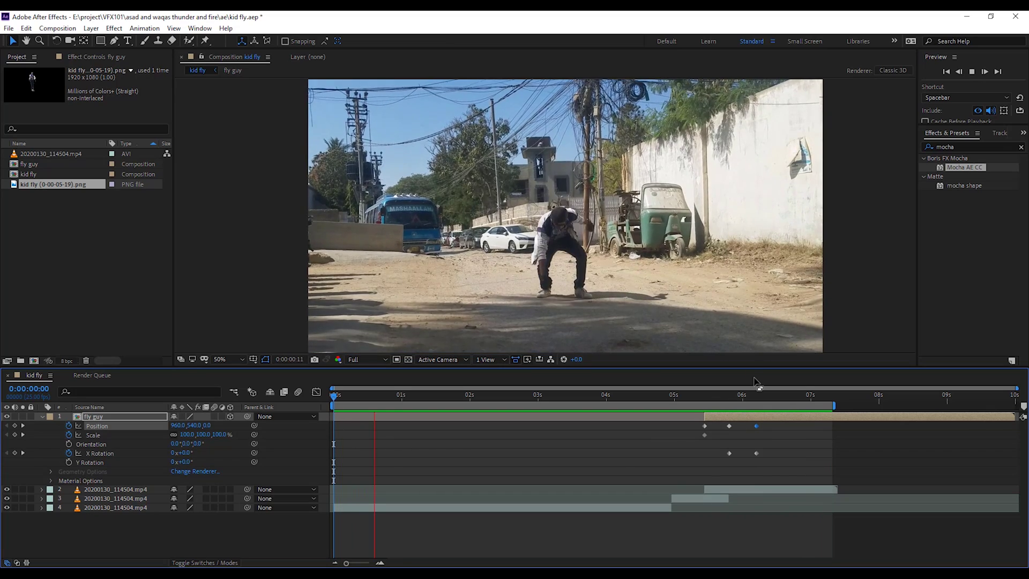
# Step: Stop at the jump, scrub the frames around takeoff, and replay the takeoff and flight
pyautogui.click(705, 398)
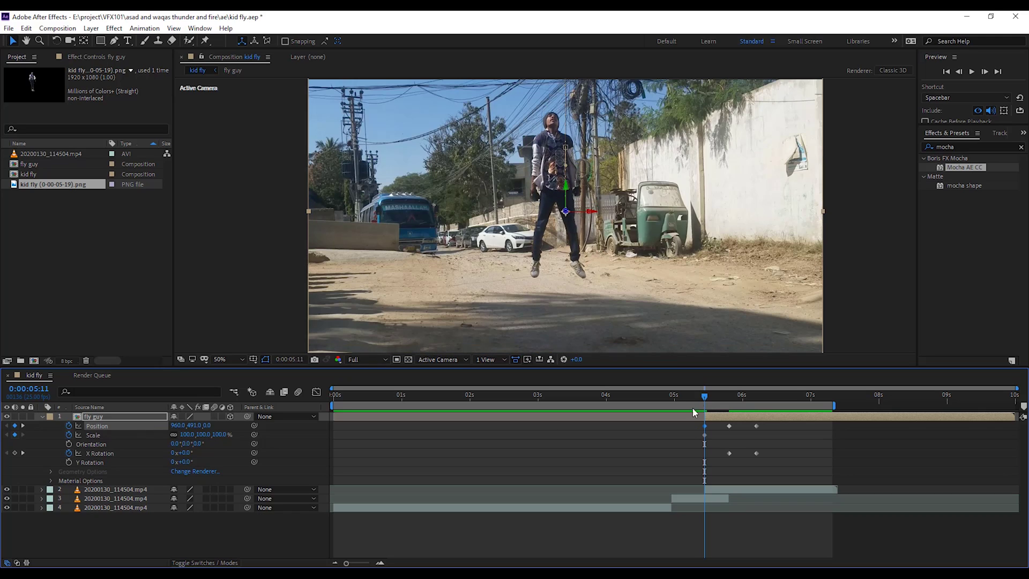
pyautogui.moveTo(692, 399); pyautogui.dragTo(654, 398)
pyautogui.press('space')
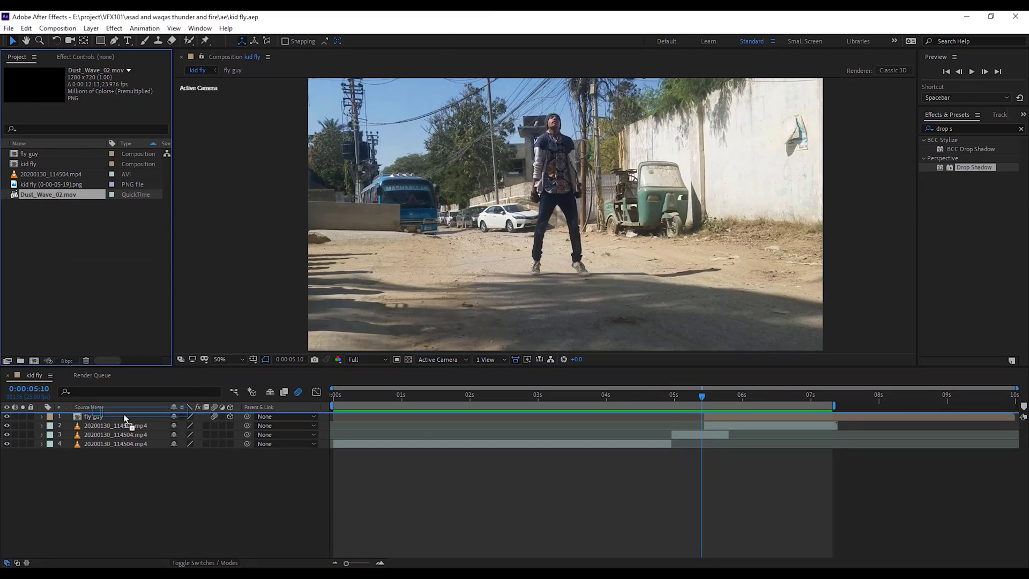
# Step: Add Dust_Wave_02.mov to the comp, fit it to comp width, and start it near 5.3s
pyautogui.moveTo(125, 417); pyautogui.dragTo(125, 417)
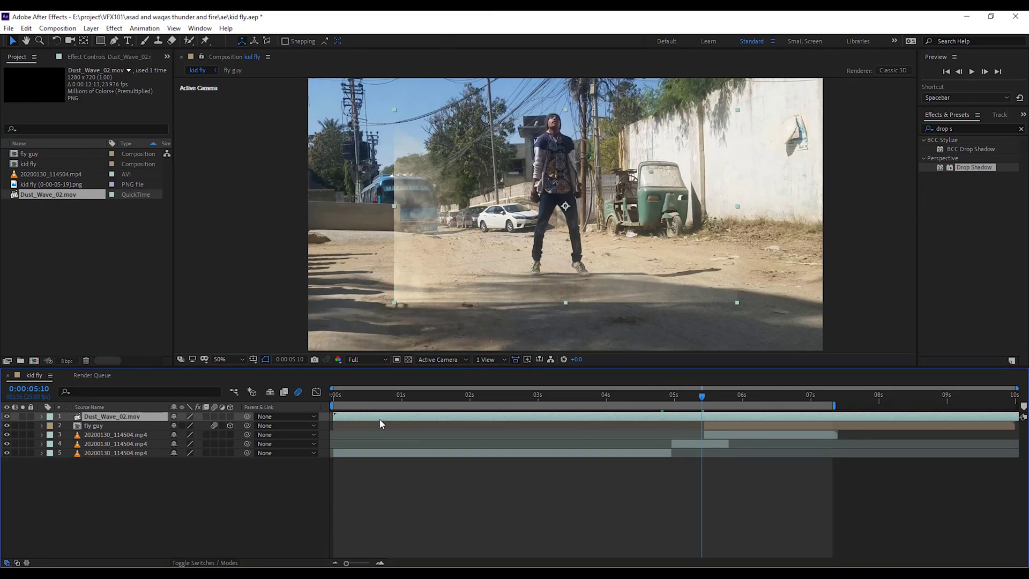
pyautogui.hotkey('ctrl', 'alt', 'f')
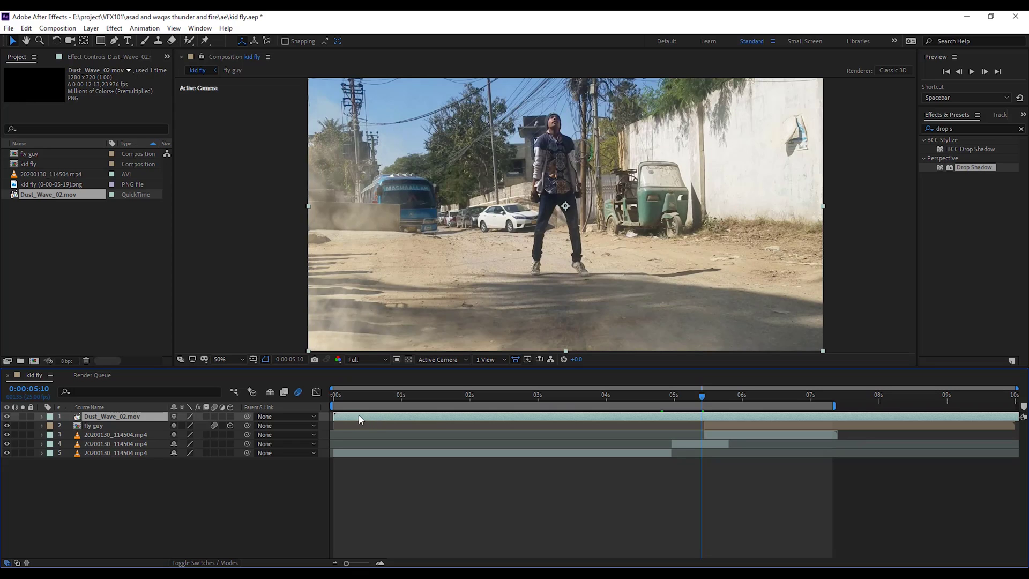
pyautogui.moveTo(359, 420); pyautogui.dragTo(721, 419)
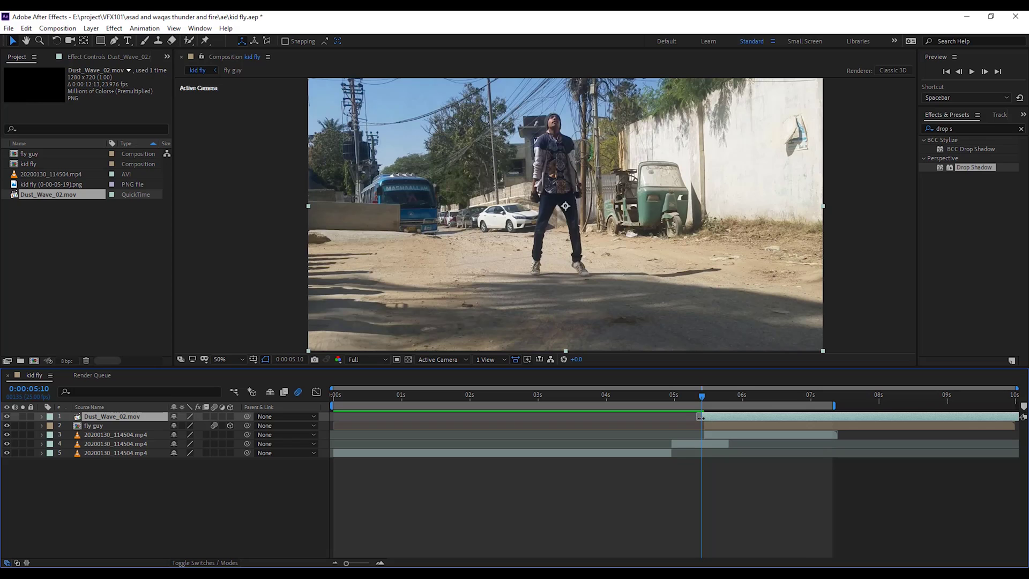
# Step: Keyframe the dust's Position sliding downward during the flight, then duplicate the dust layer
pyautogui.moveTo(703, 397); pyautogui.dragTo(715, 398)
pyautogui.moveTo(708, 398); pyautogui.dragTo(705, 397)
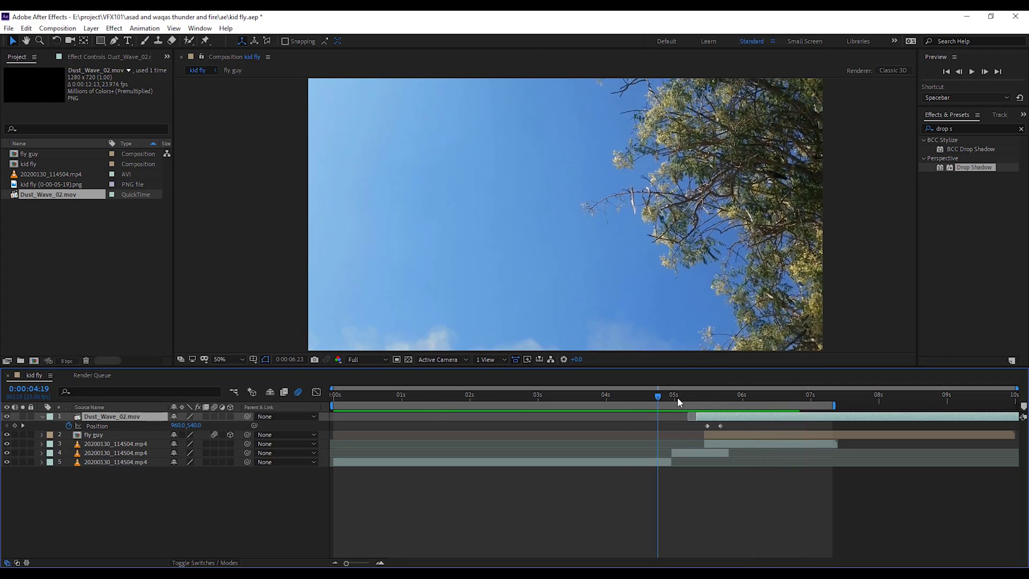
pyautogui.click(723, 398)
pyautogui.moveTo(723, 400); pyautogui.dragTo(713, 401)
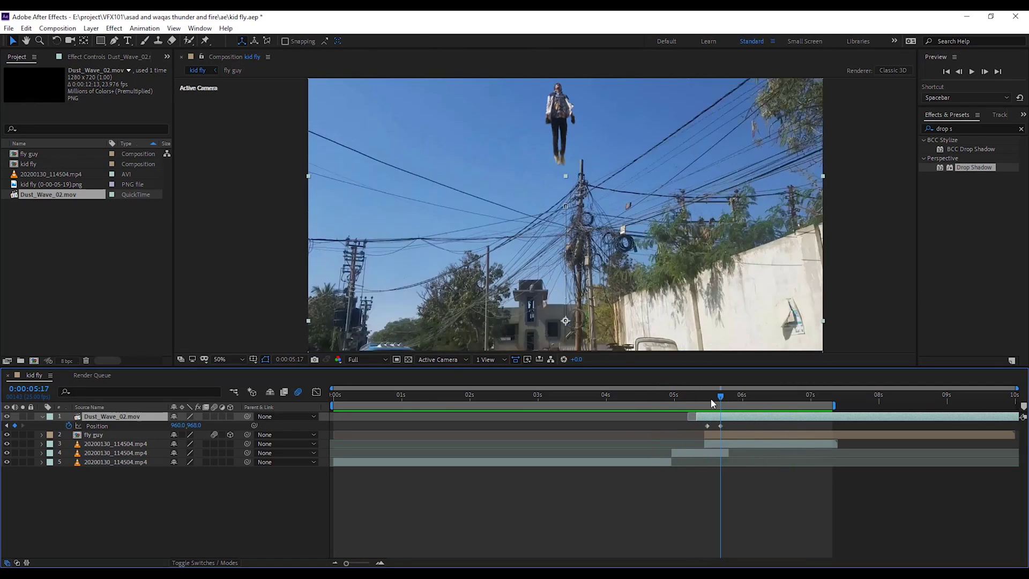
pyautogui.moveTo(706, 399); pyautogui.dragTo(552, 415)
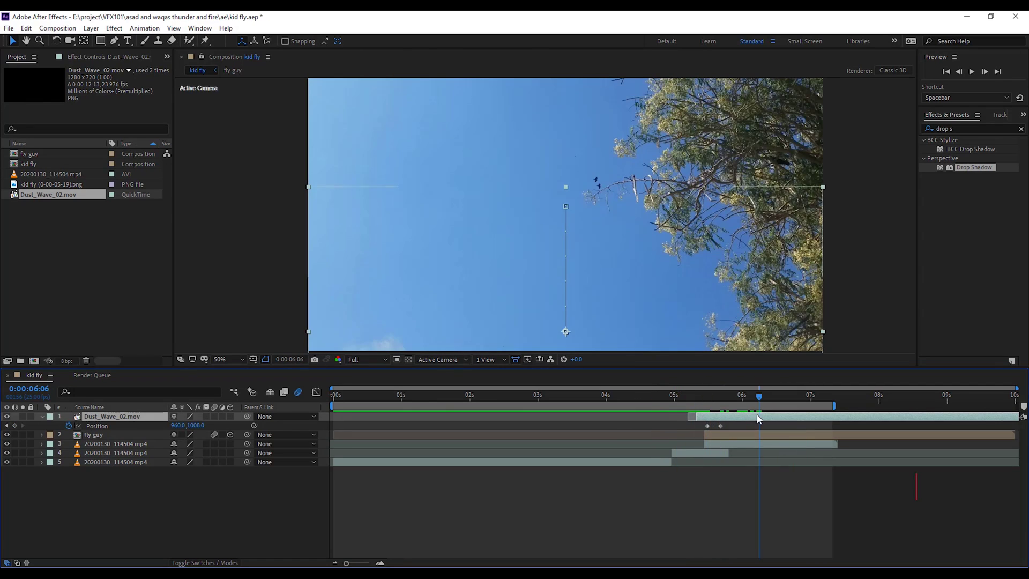
pyautogui.hotkey('ctrl', 'd')
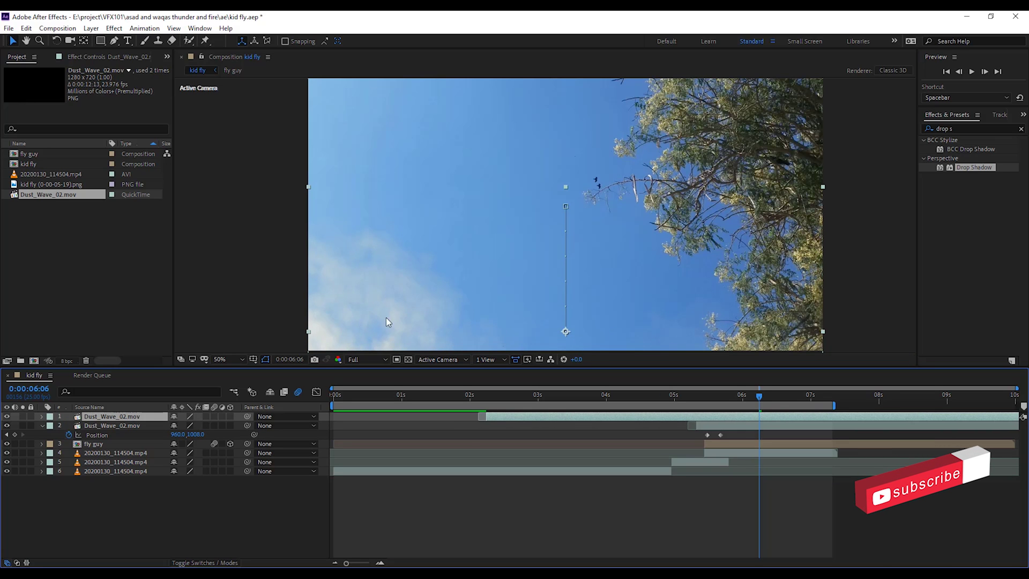
# Step: Trim the top dust copy to start near 5:16 and fade its Opacity from 0% to 100% by 6:06
pyautogui.moveTo(701, 417); pyautogui.dragTo(737, 403)
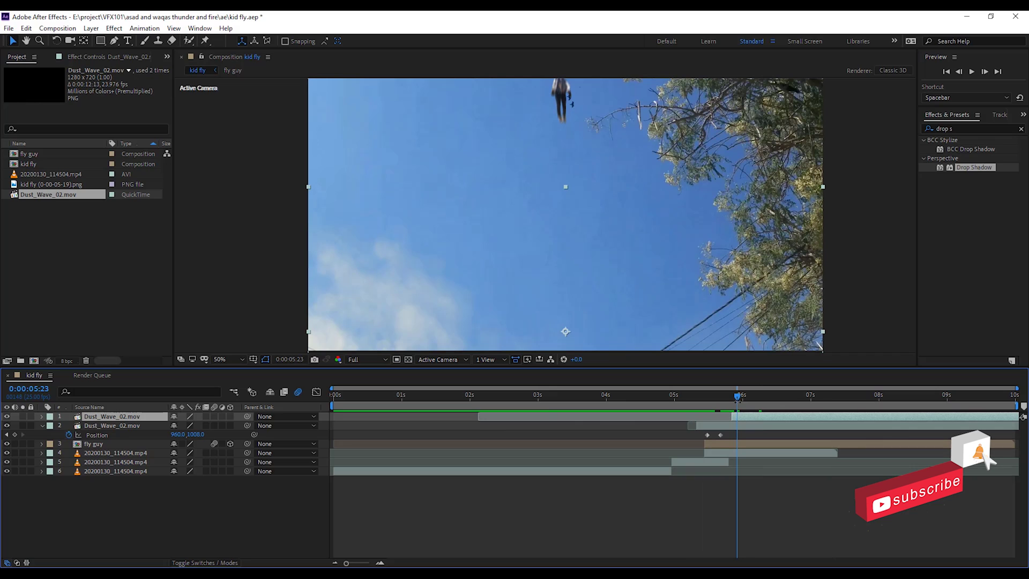
pyautogui.click(730, 395)
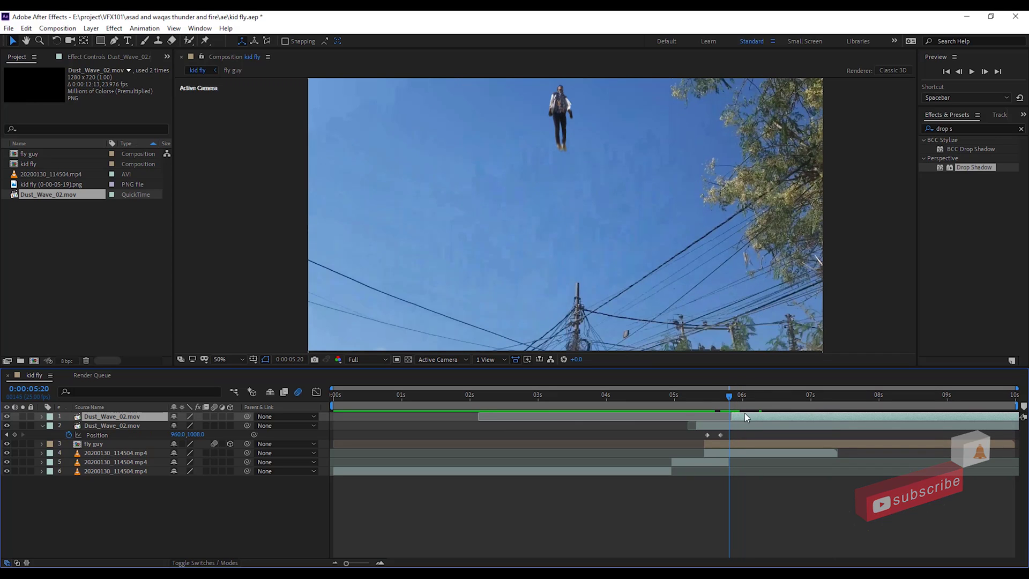
pyautogui.moveTo(731, 417); pyautogui.dragTo(730, 416)
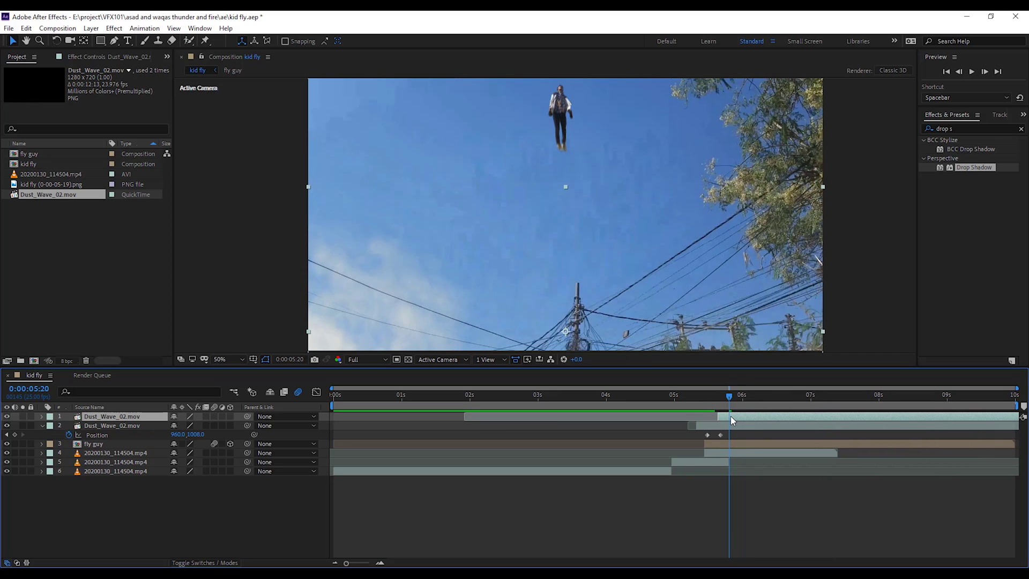
pyautogui.press('i')
pyautogui.press('t')
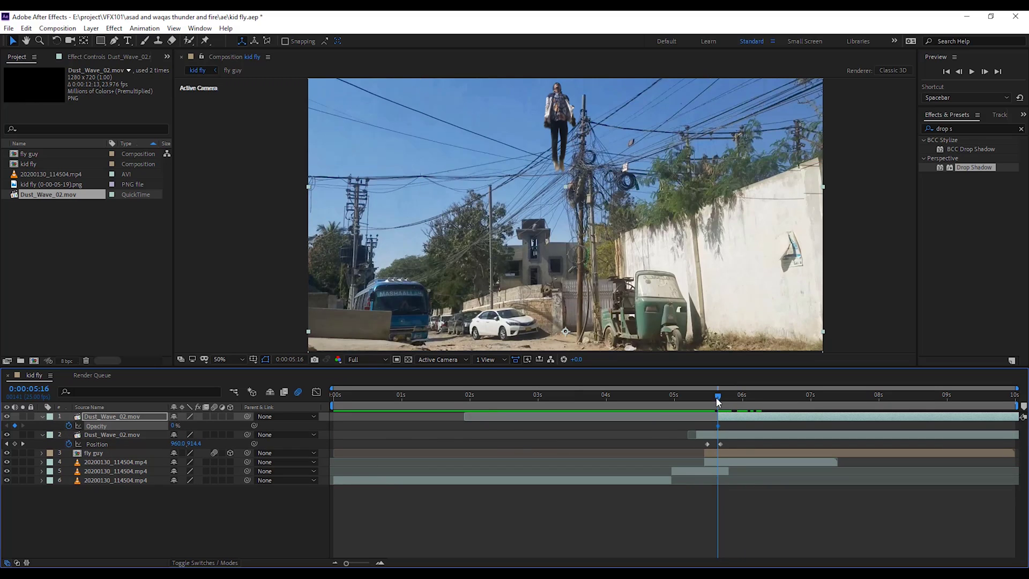
pyautogui.press('space')
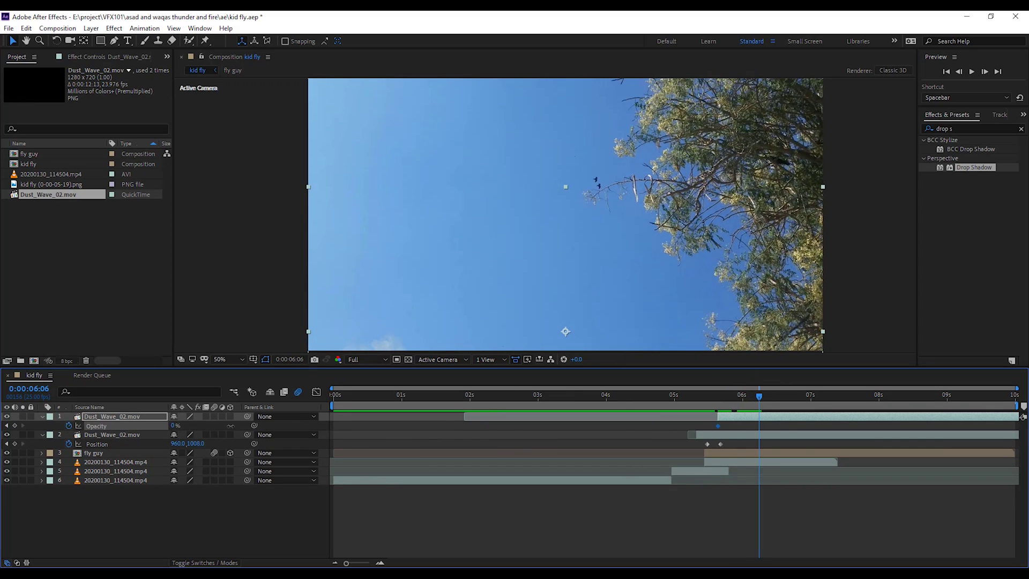
pyautogui.moveTo(230, 426); pyautogui.dragTo(260, 426)
# Step: Scrub through the dust fade-in, then play back the finished colour-graded shot
pyautogui.moveTo(703, 394); pyautogui.dragTo(782, 410)
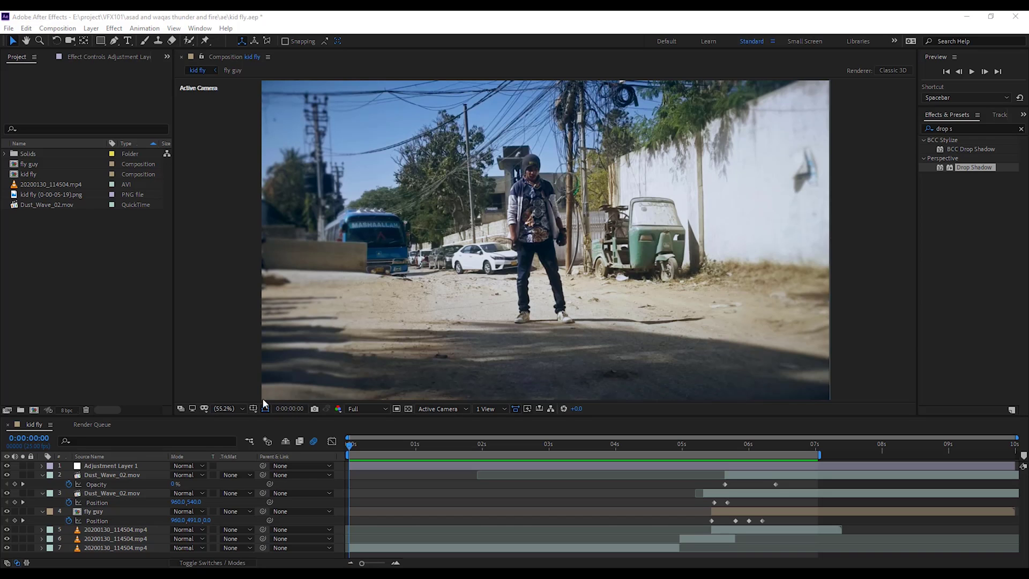
pyautogui.click(208, 389)
pyautogui.press('space')
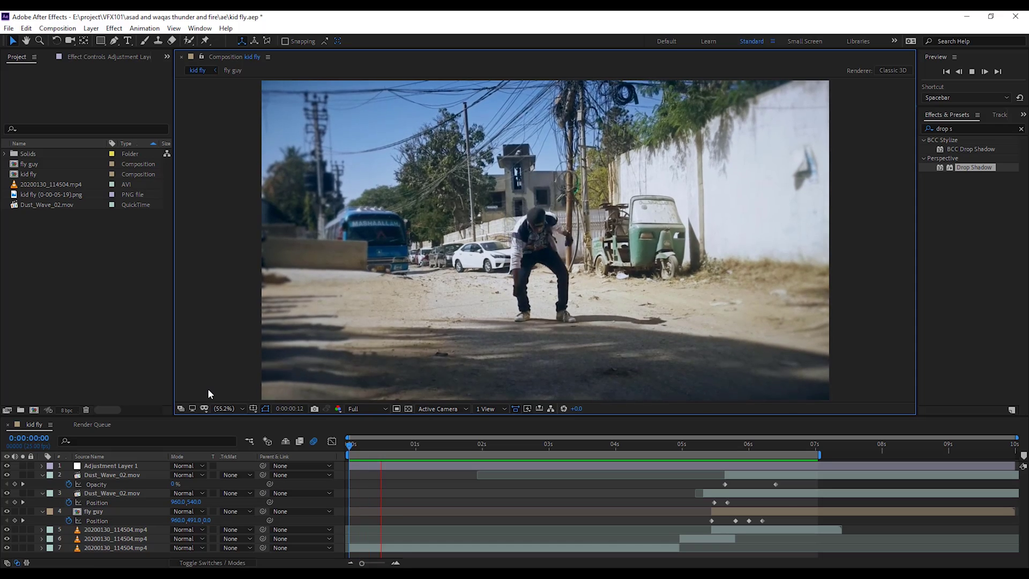